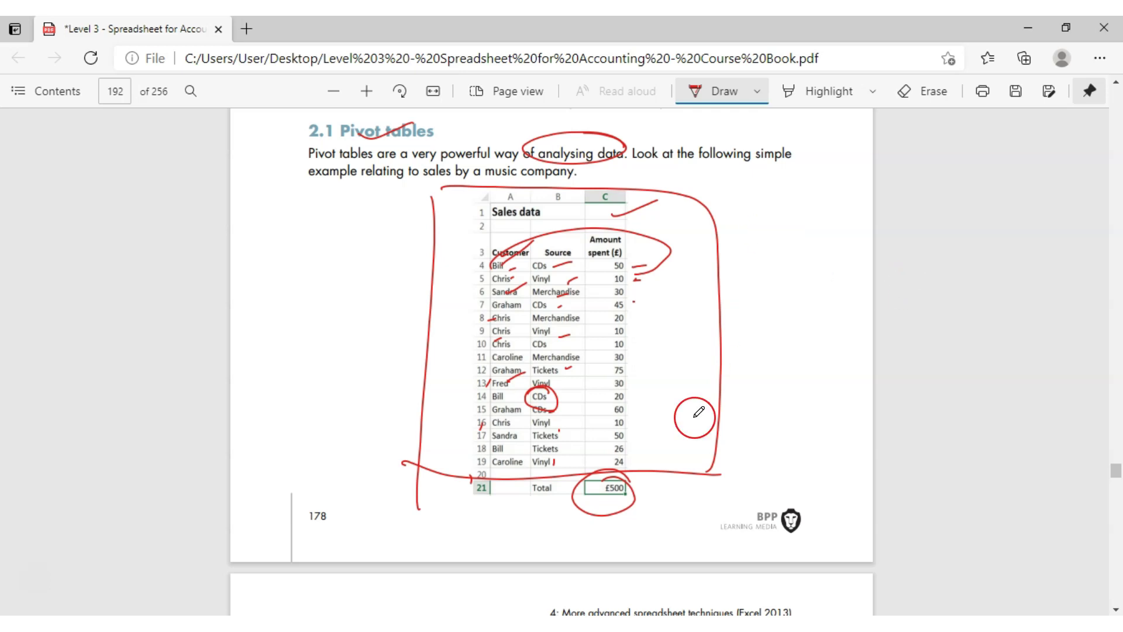
- Underline the Illustration 6 heading in red and bring up the 'Illus 6 - Pivot table example' workbook
scroll(696, 408, down, 2)
scroll(698, 412, down, 5)
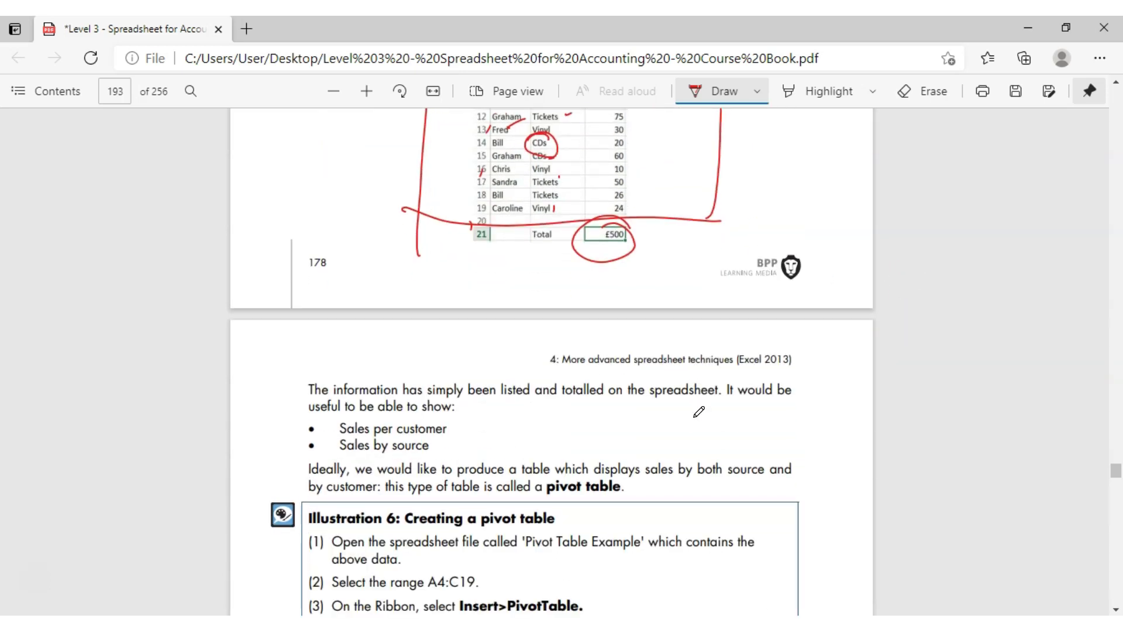
scroll(698, 412, down, 3)
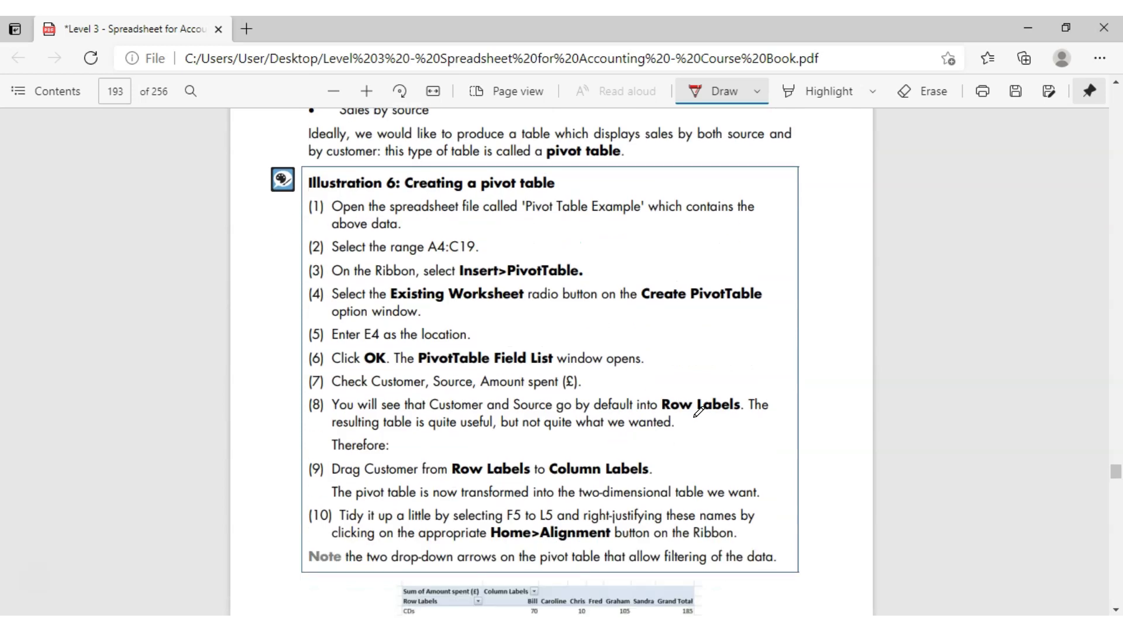
drag(308, 149, 412, 148)
click(784, 571)
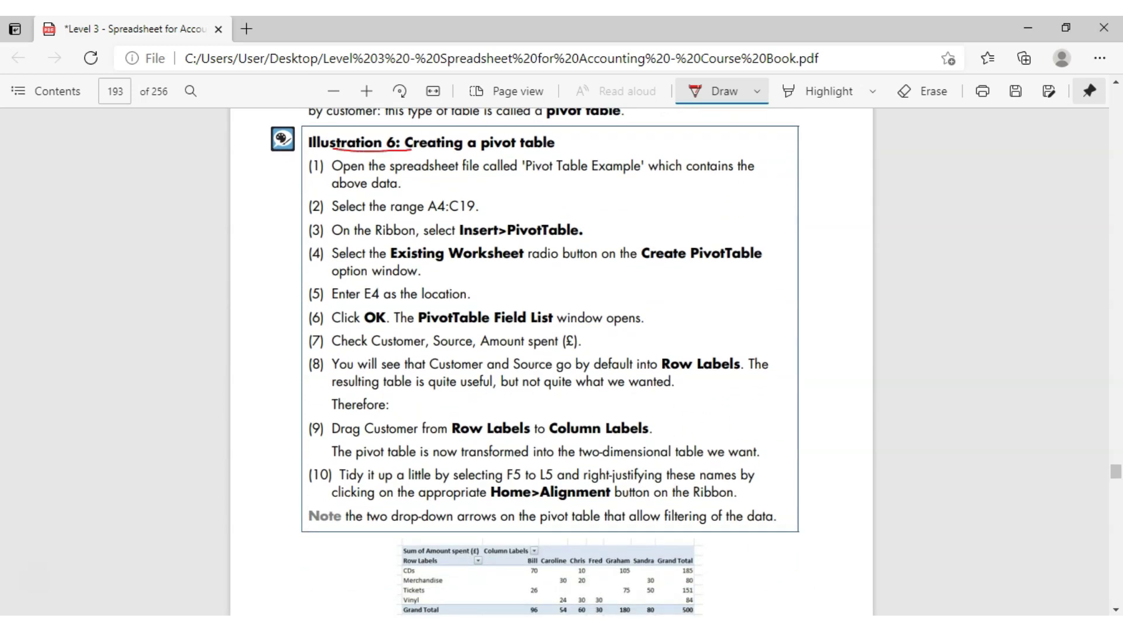
click(913, 44)
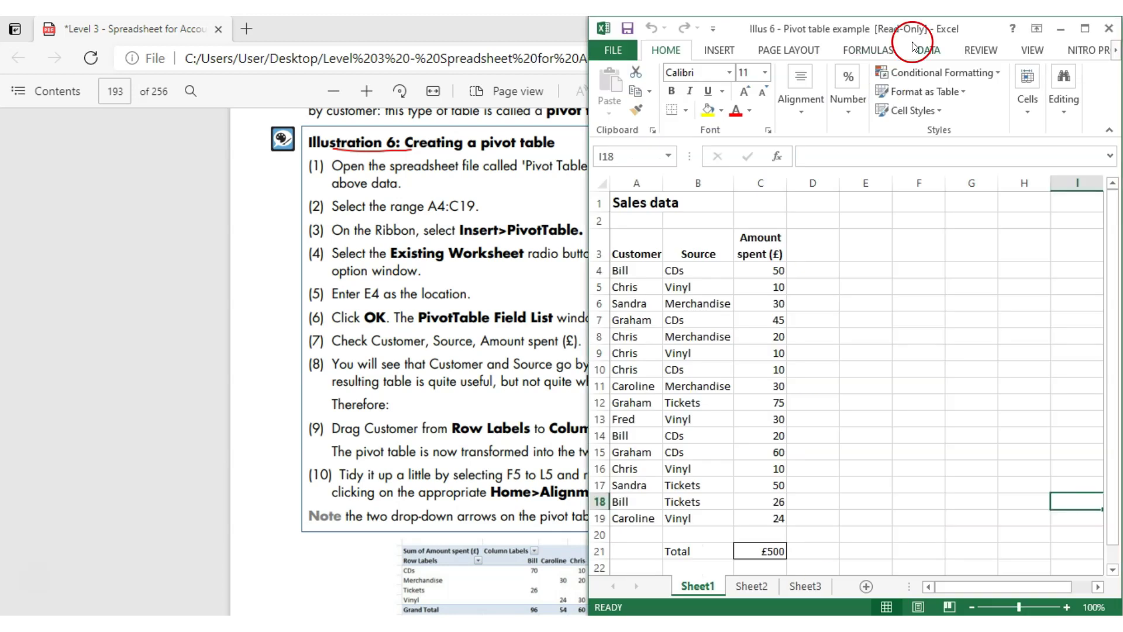
- Snap the course book PDF to the left side beside the Excel spreadsheet
double_click(513, 26)
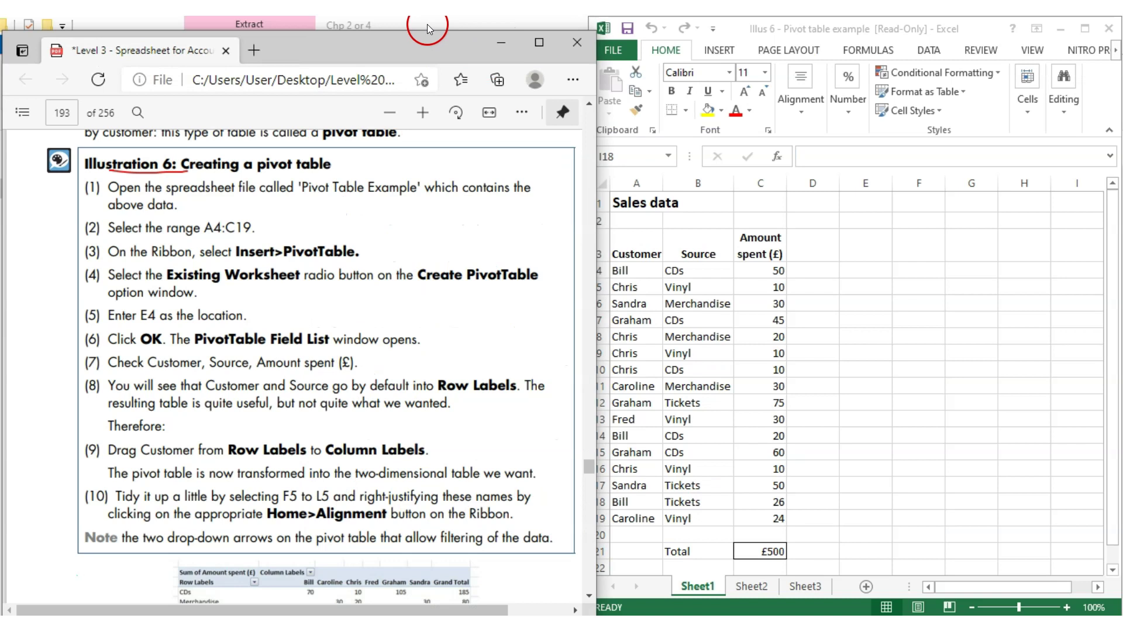
double_click(429, 28)
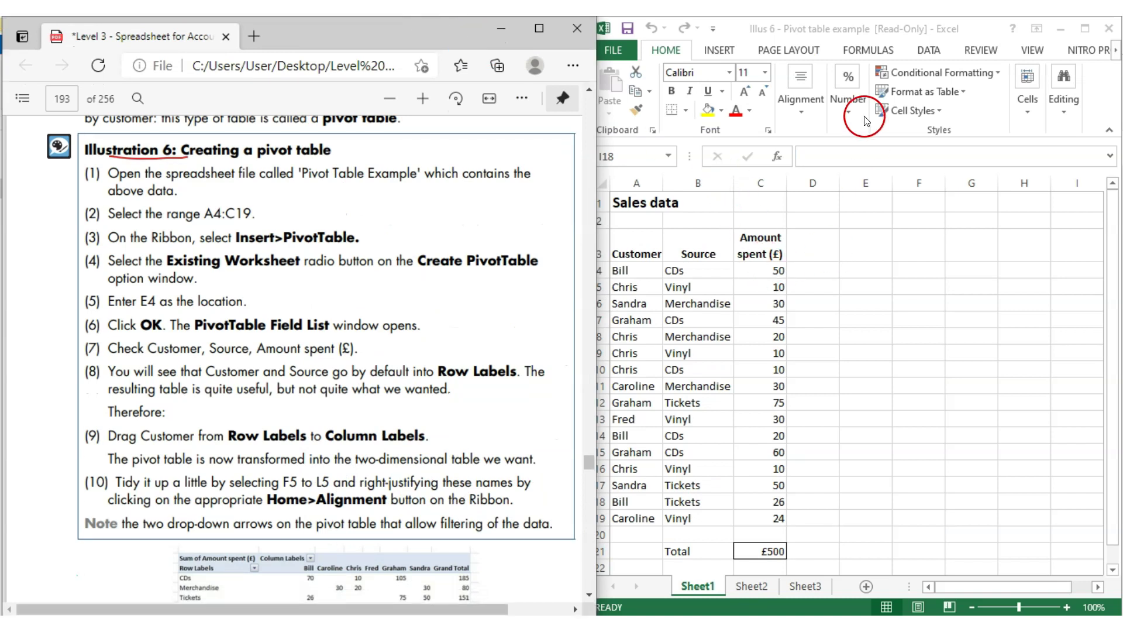
click(842, 374)
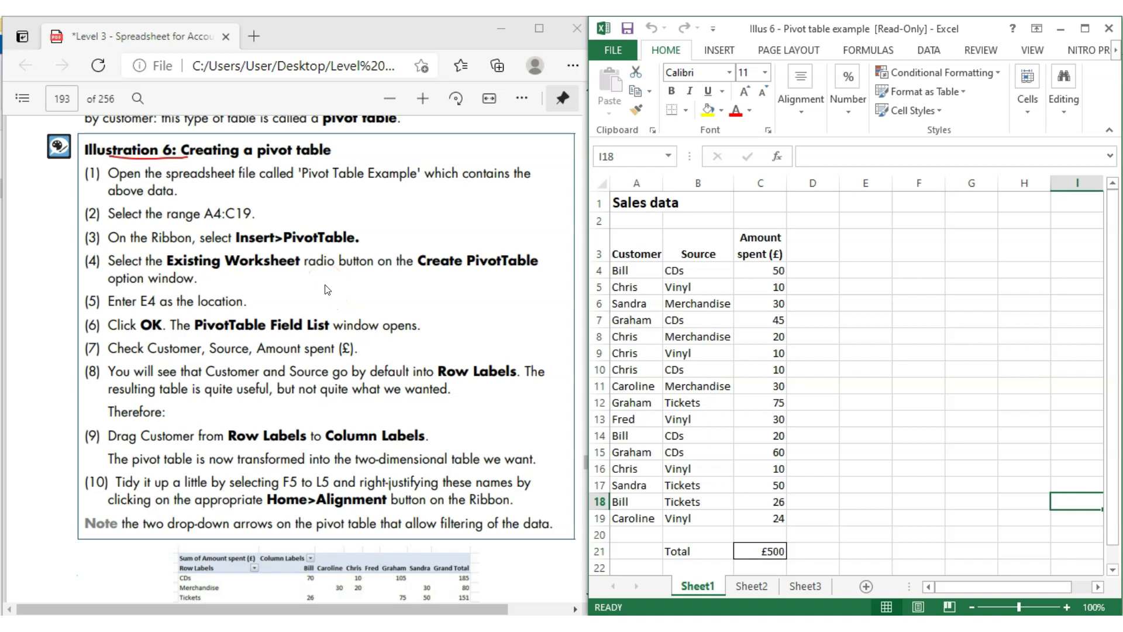
- Mark the pivot steps and the example table's CDs, Tickets rows and grand total in red
drag(76, 167, 66, 525)
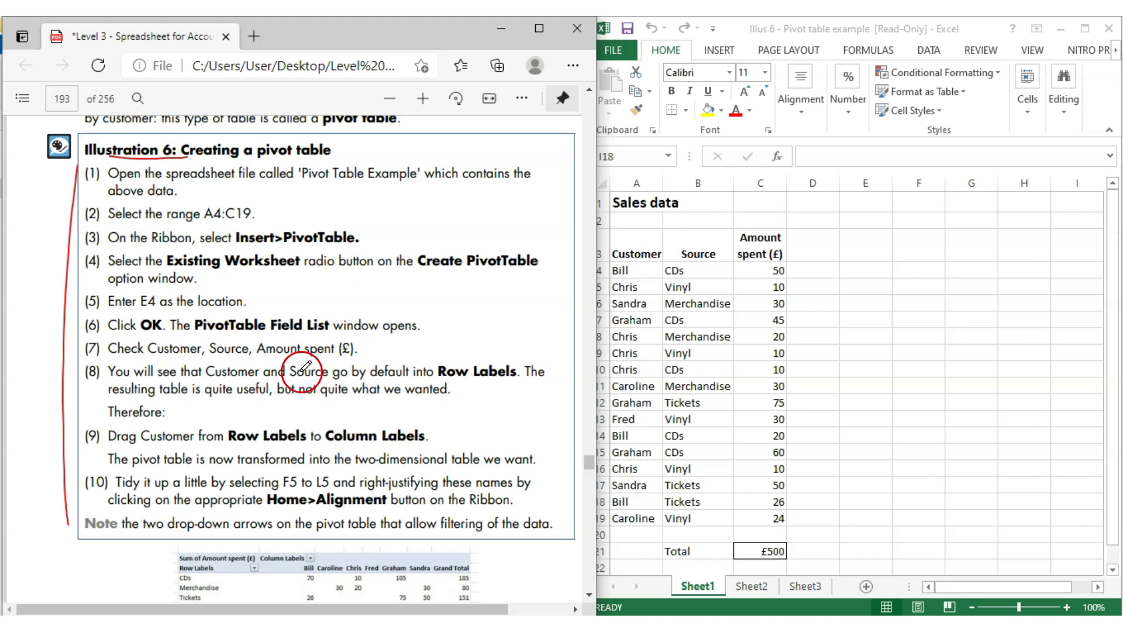
scroll(292, 403, down, 3)
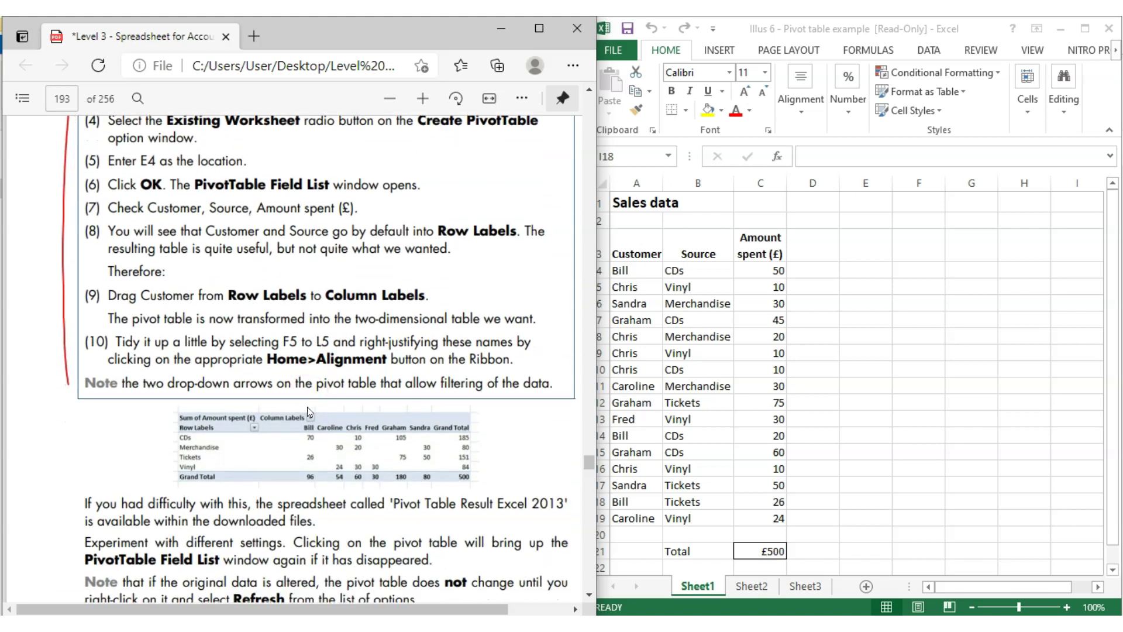
drag(164, 409, 171, 477)
drag(471, 408, 491, 486)
drag(204, 439, 302, 438)
drag(204, 457, 309, 467)
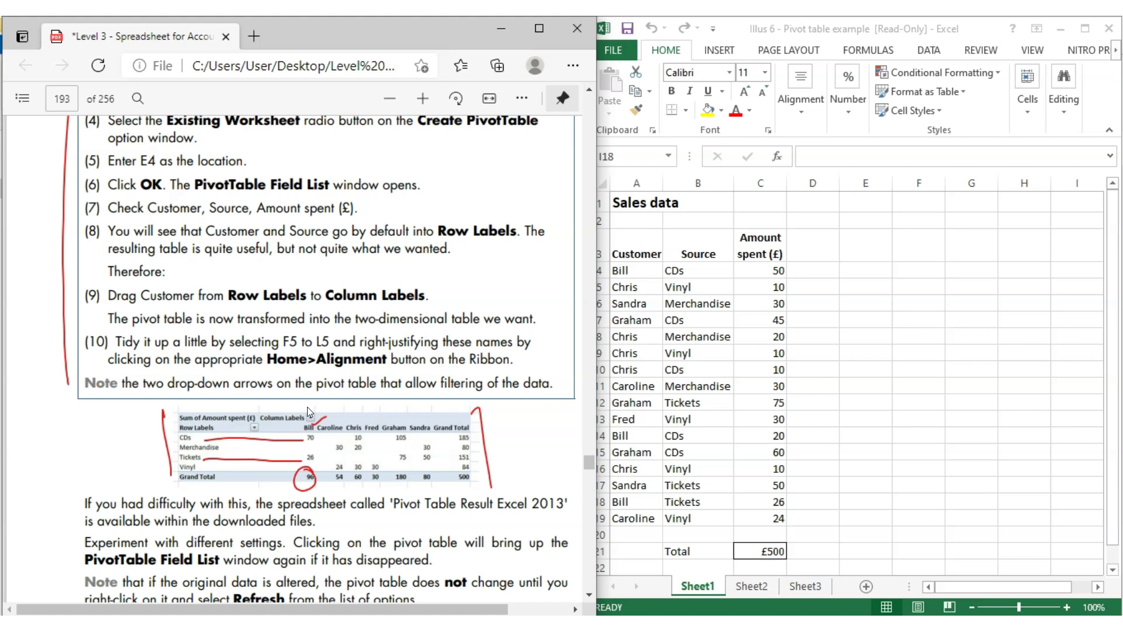
drag(466, 481, 519, 463)
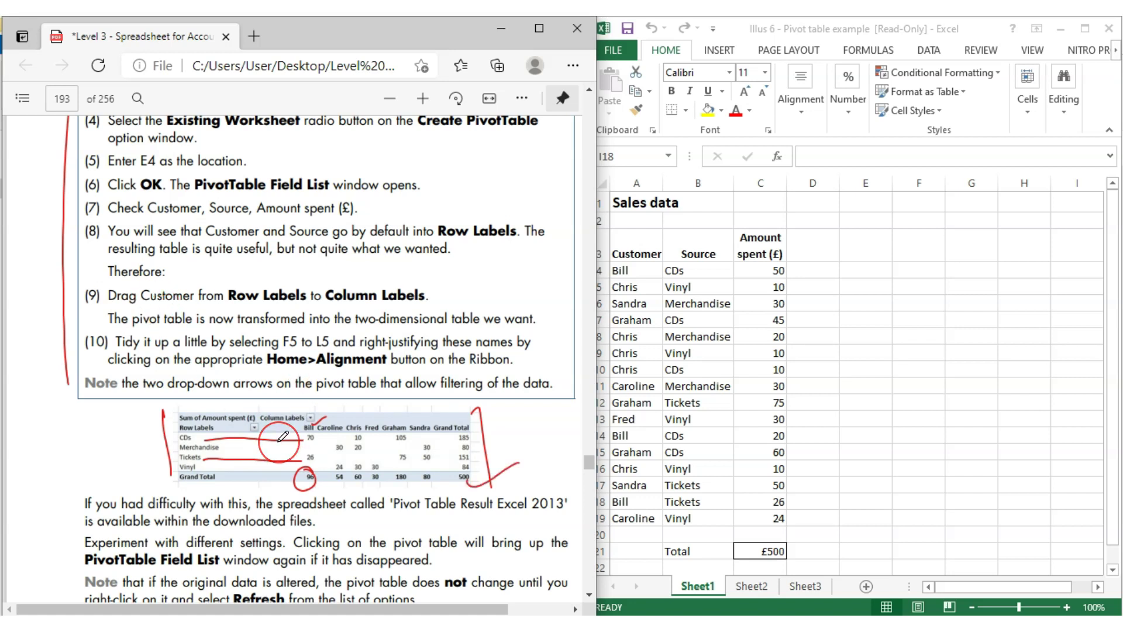
- Underline 'spreadsheet' and 'Pivot Table Example' in step (1)
scroll(283, 436, up, 3)
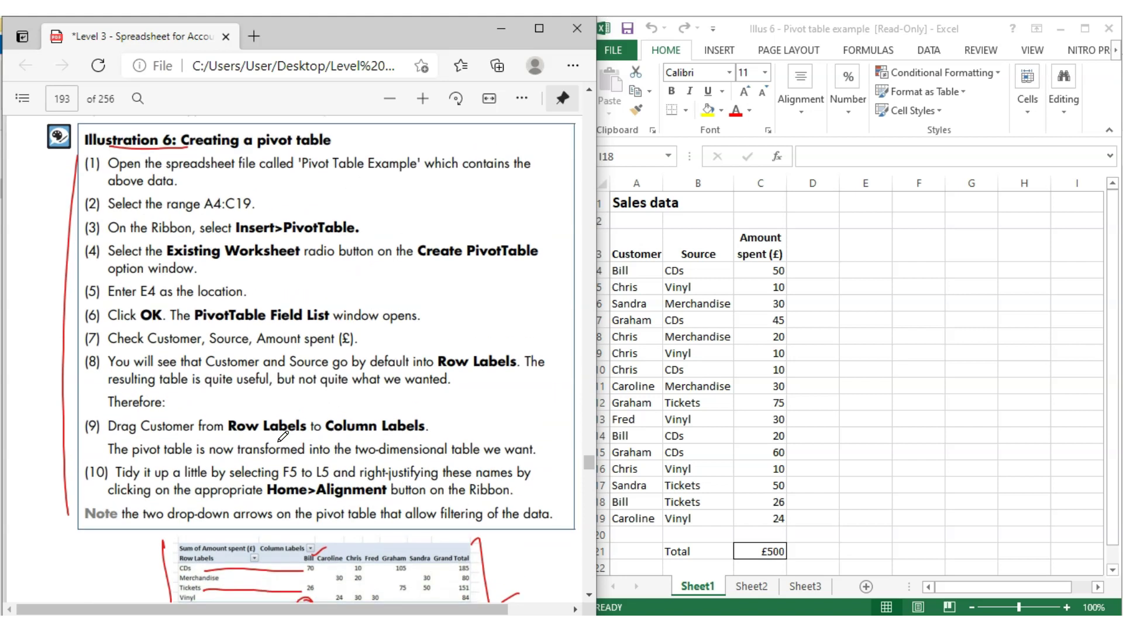
scroll(283, 437, up, 1)
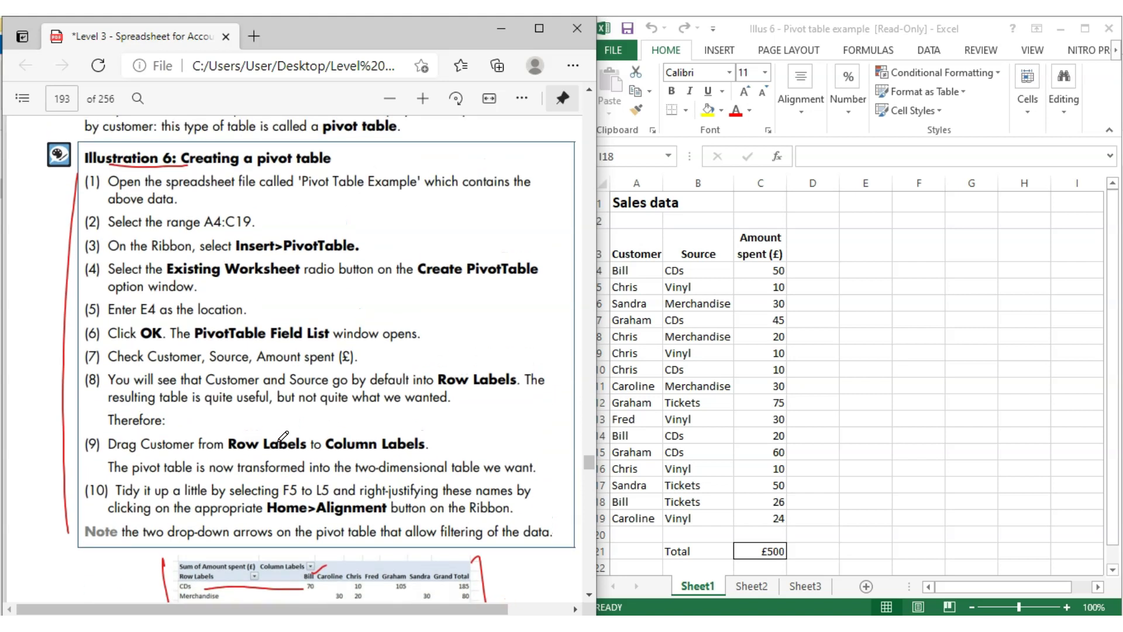
drag(168, 187, 222, 187)
drag(322, 193, 364, 193)
- Select the sales records A4:C19 in the spreadsheet
click(935, 247)
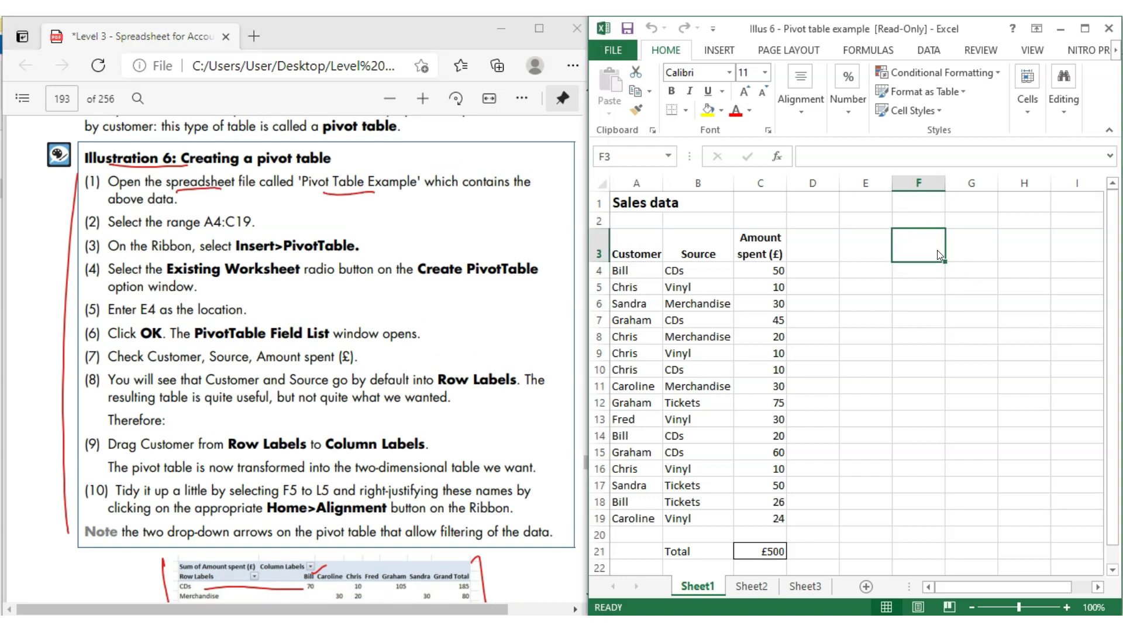
key(alt+Tab)
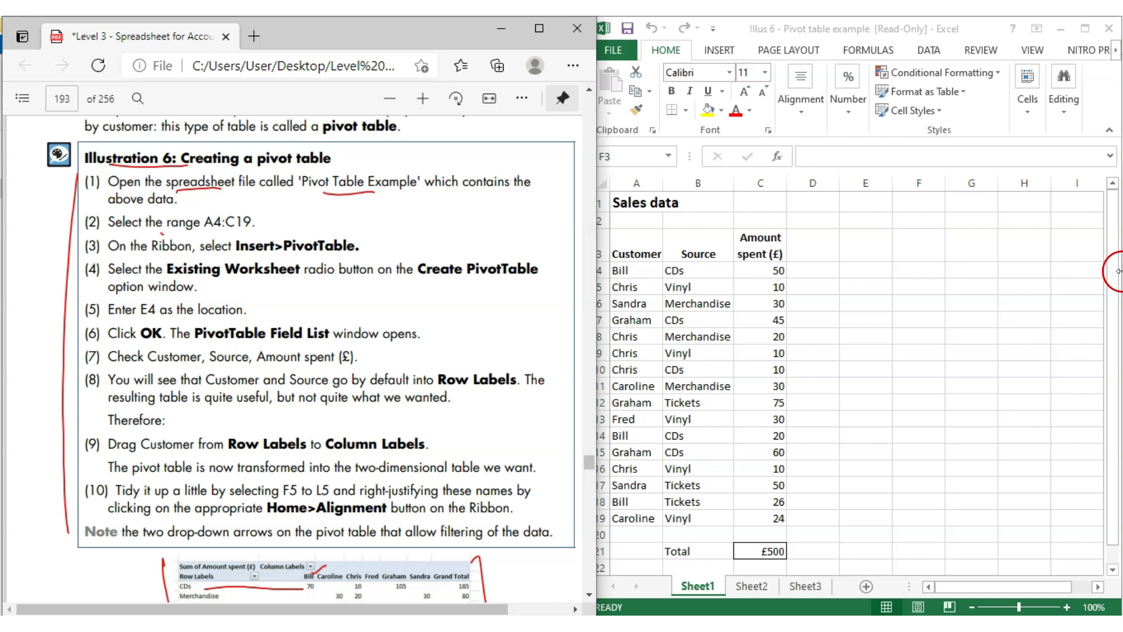
key(alt+Tab)
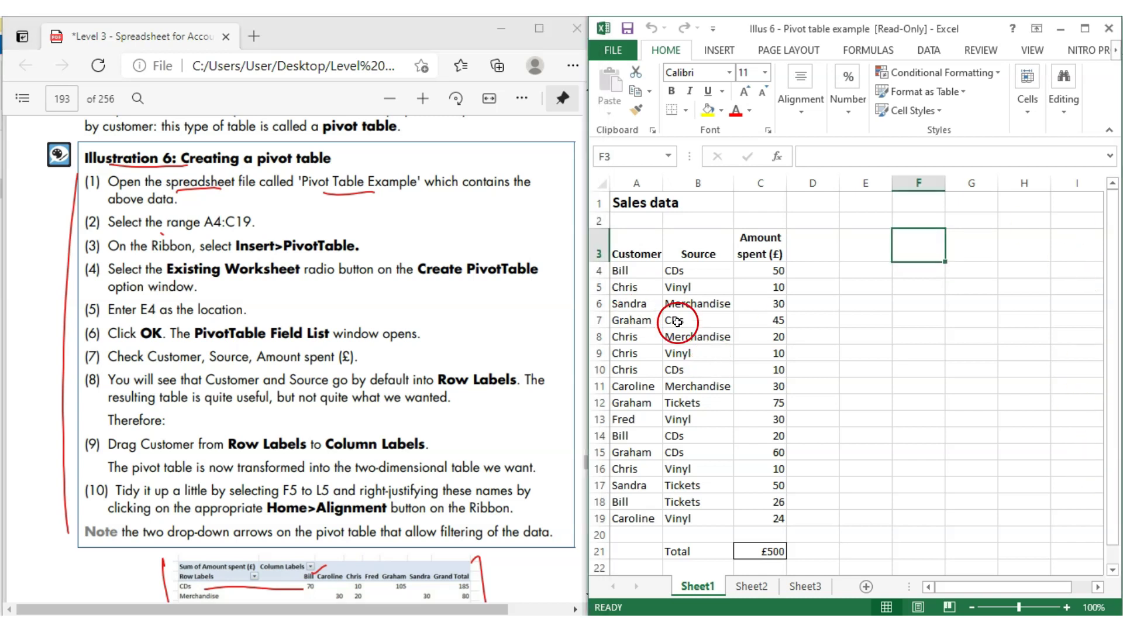
click(676, 320)
drag(620, 270, 760, 496)
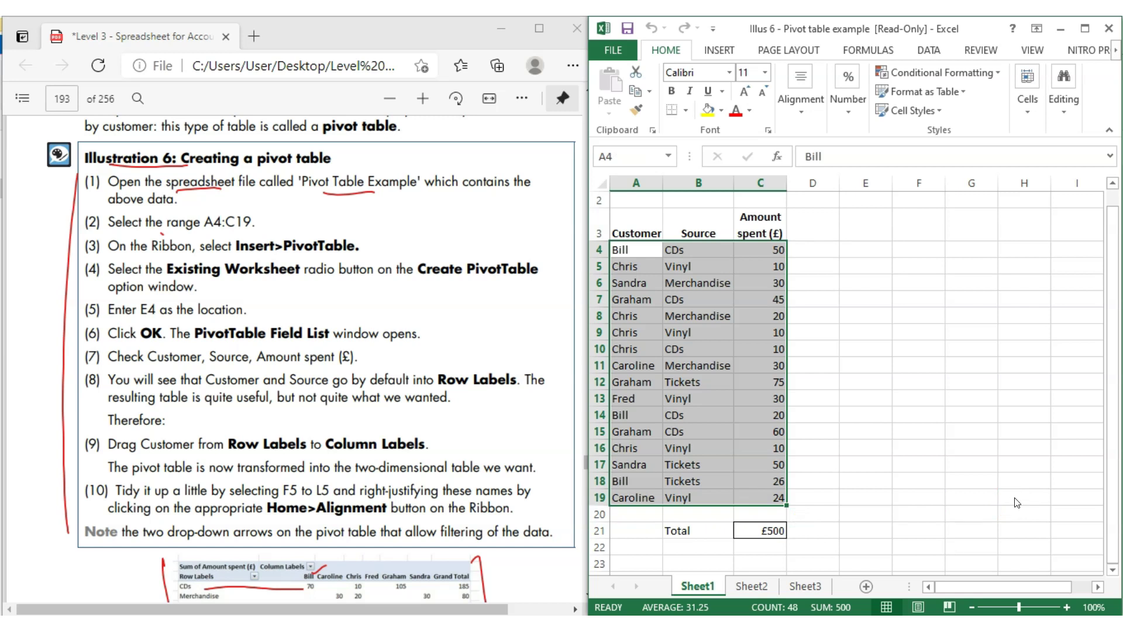
- Circle 'Insert>PivotTable' and underline 'Existing Worksheet' in the book, then show Excel's INSERT tab
mouse_move(246, 253)
mouse_down()
mouse_move(351, 255)
mouse_move(234, 242)
mouse_move(275, 250)
mouse_up()
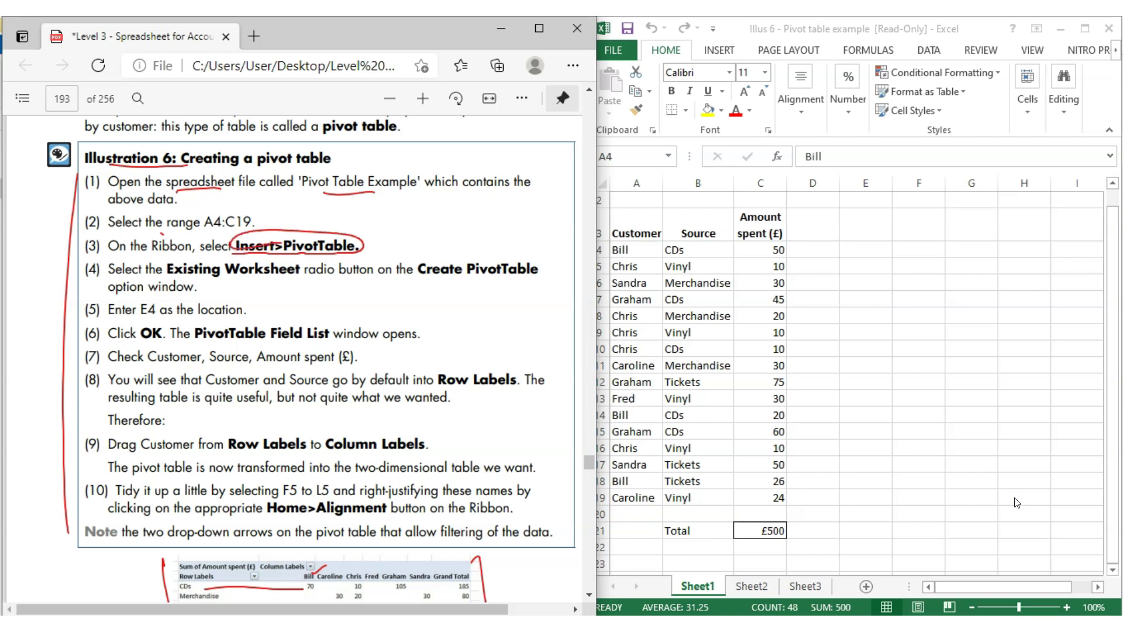
drag(212, 278, 290, 279)
click(724, 53)
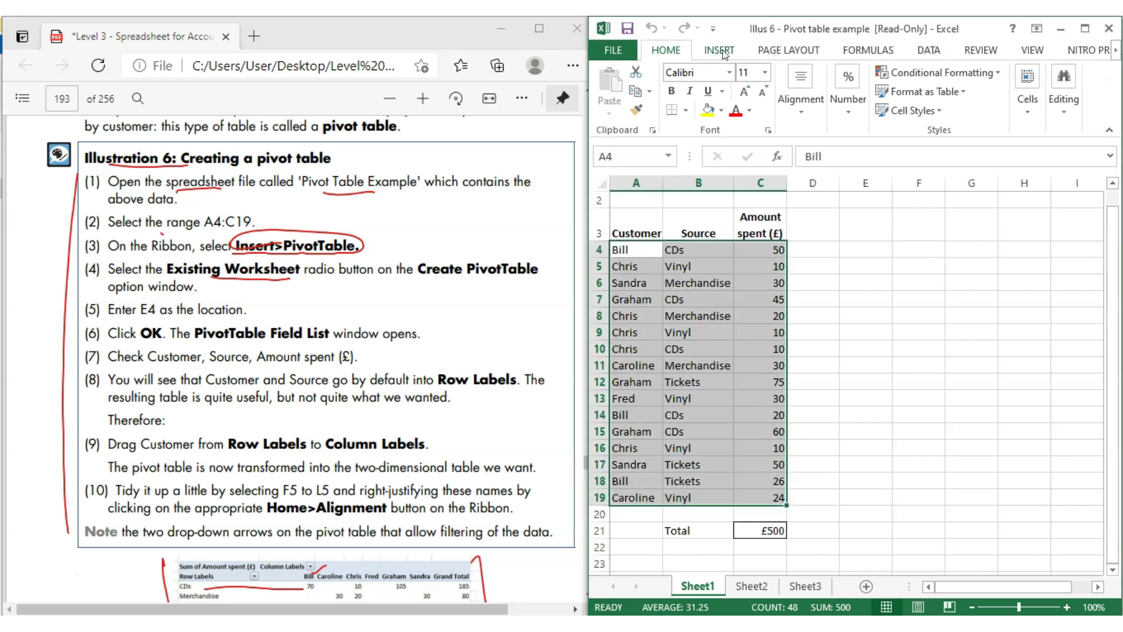
click(724, 53)
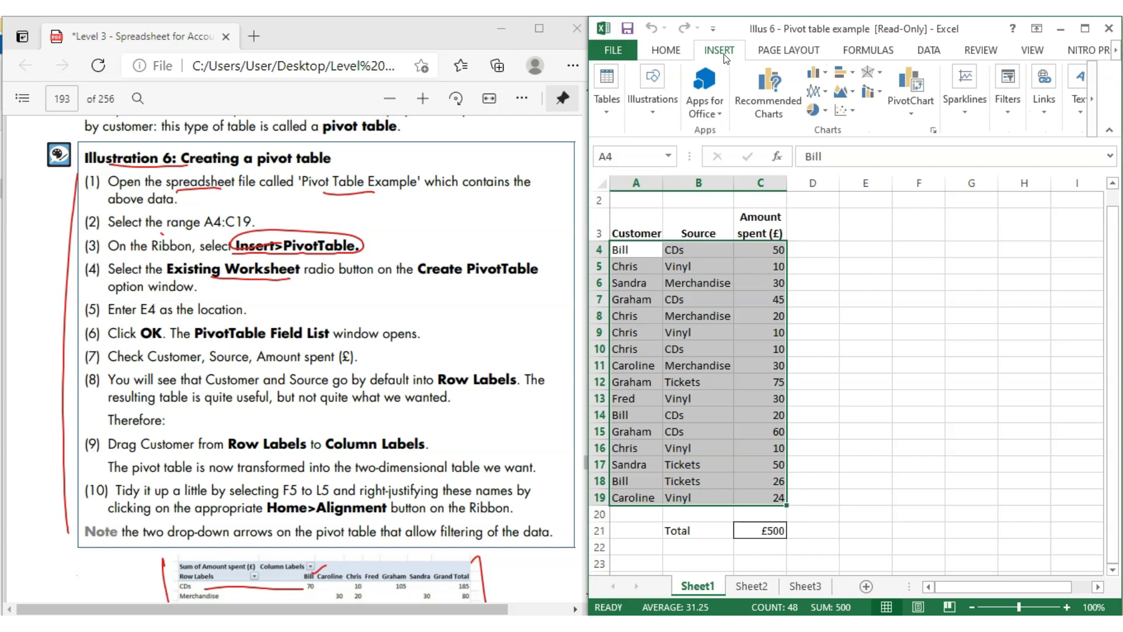
- Create a PivotTable from Sheet1!$A$3:$C$19 on the Existing Worksheet, moving the dialog aside
double_click(870, 37)
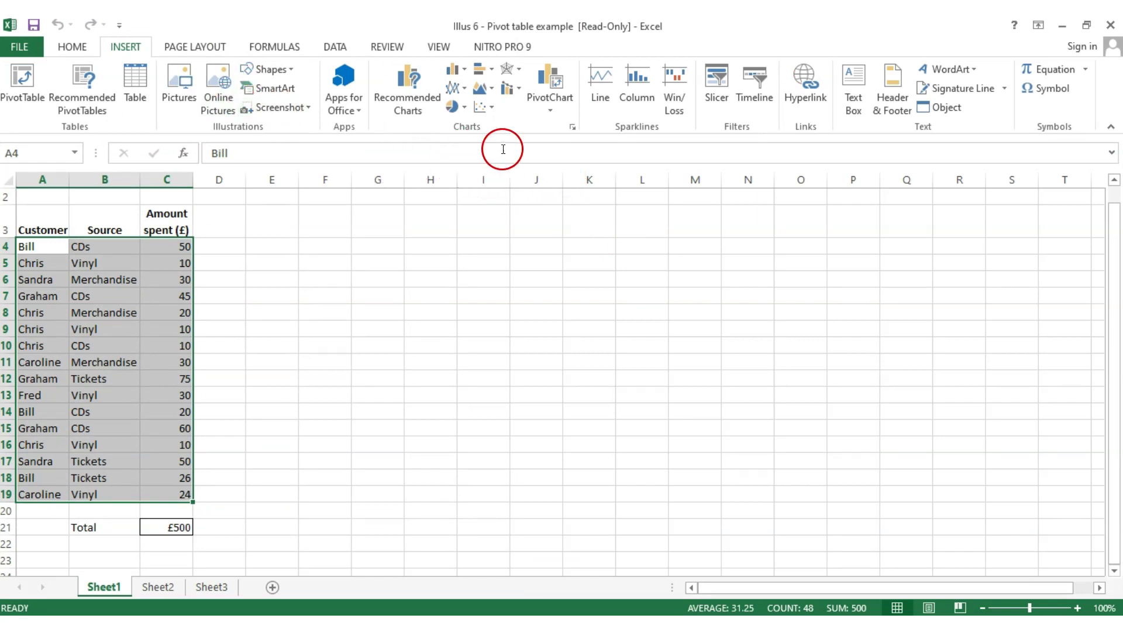
click(23, 88)
click(160, 338)
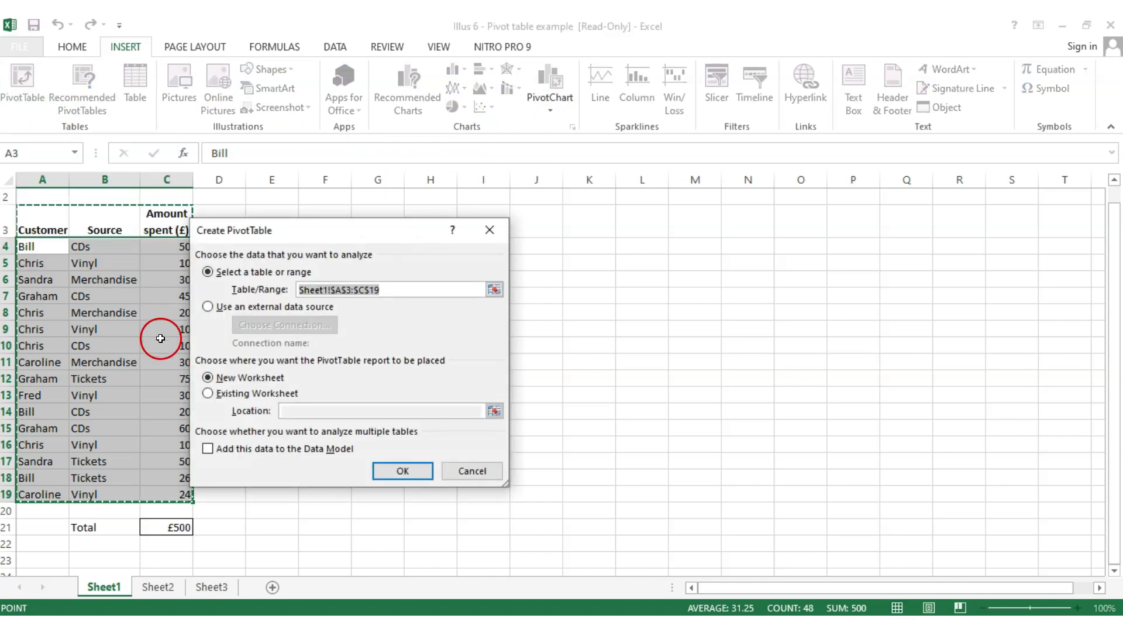
click(215, 307)
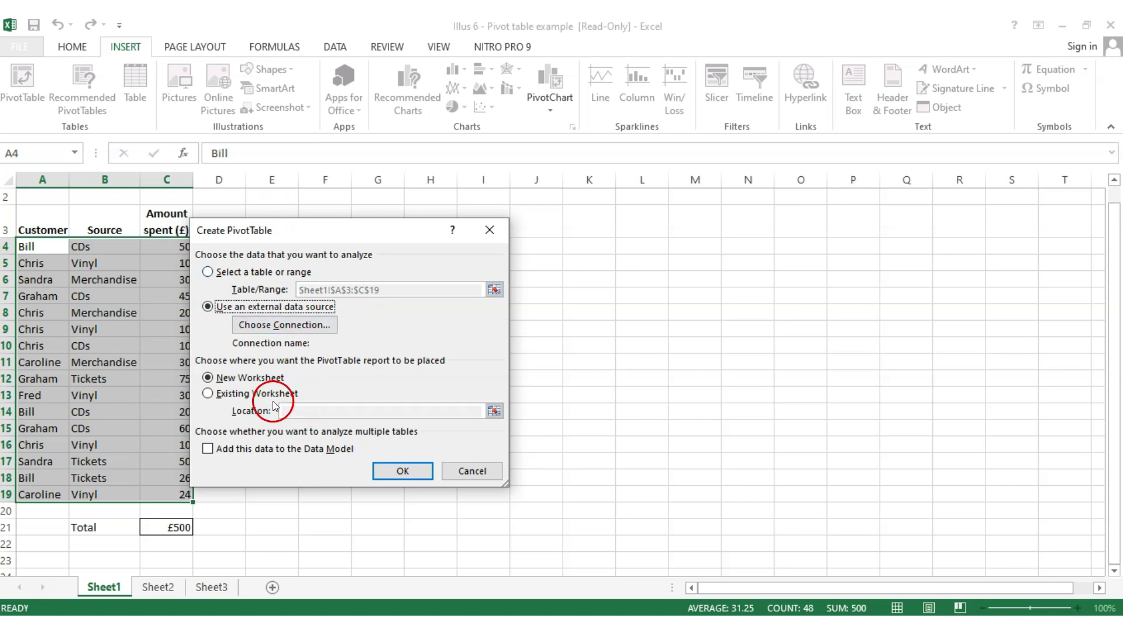
click(208, 272)
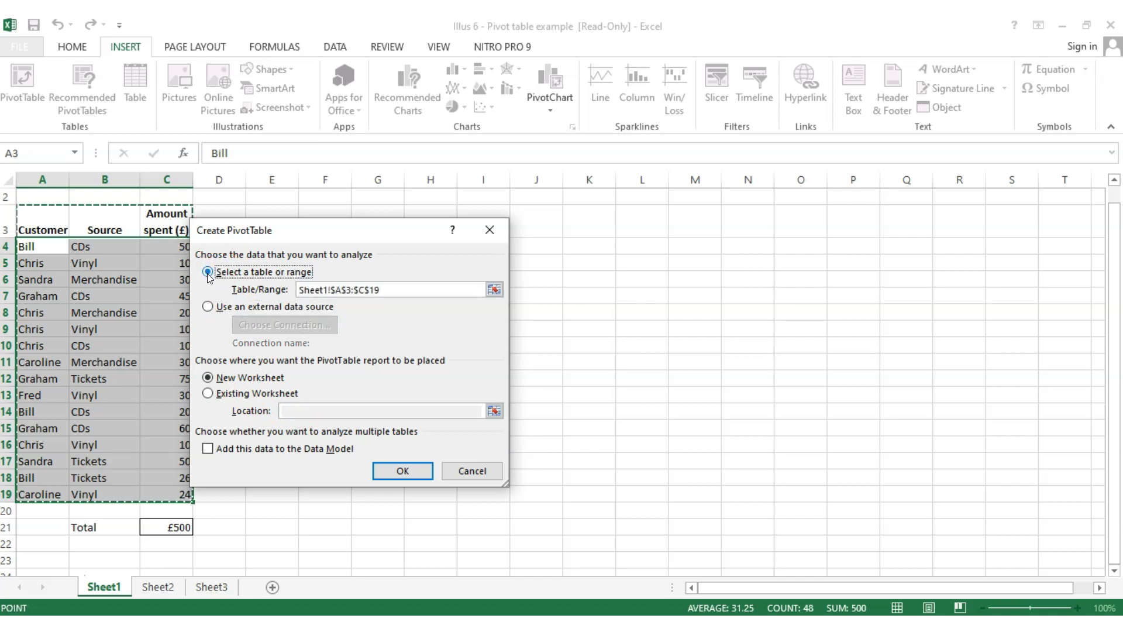
click(212, 393)
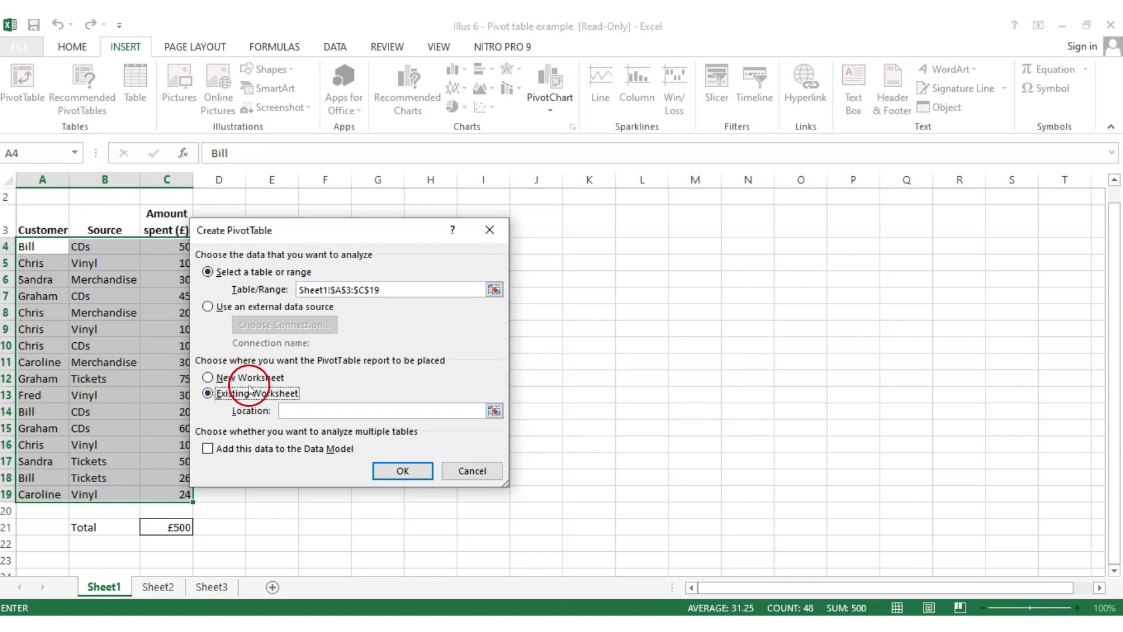
click(305, 408)
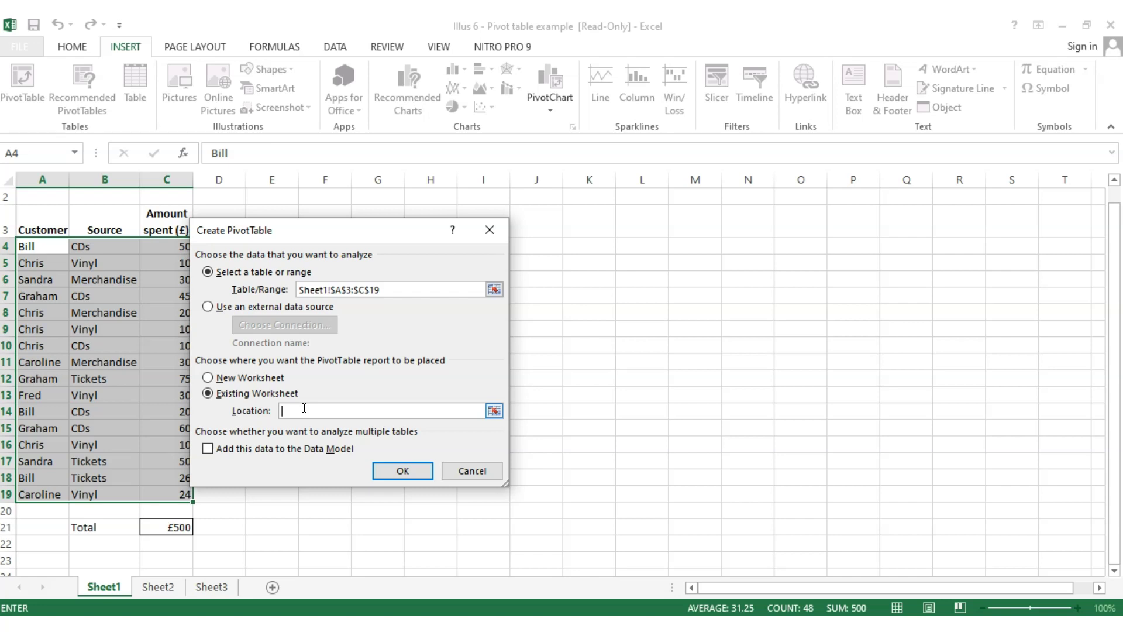
drag(335, 235, 573, 236)
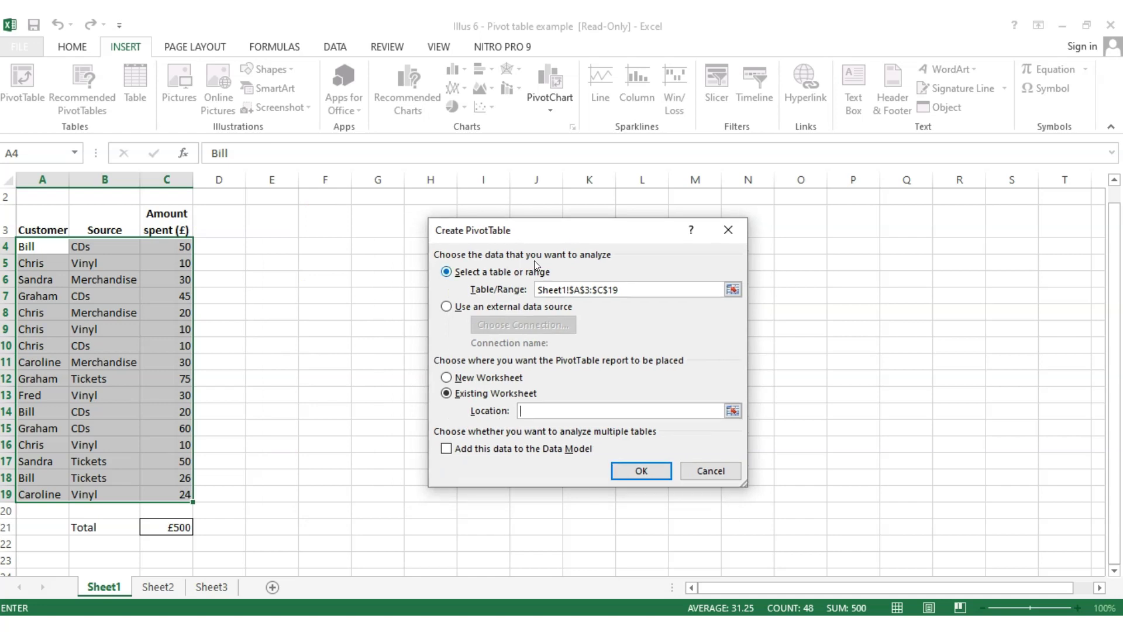
- Place the pivot table at E4 and restore Excel beside the PDF
click(269, 246)
click(626, 473)
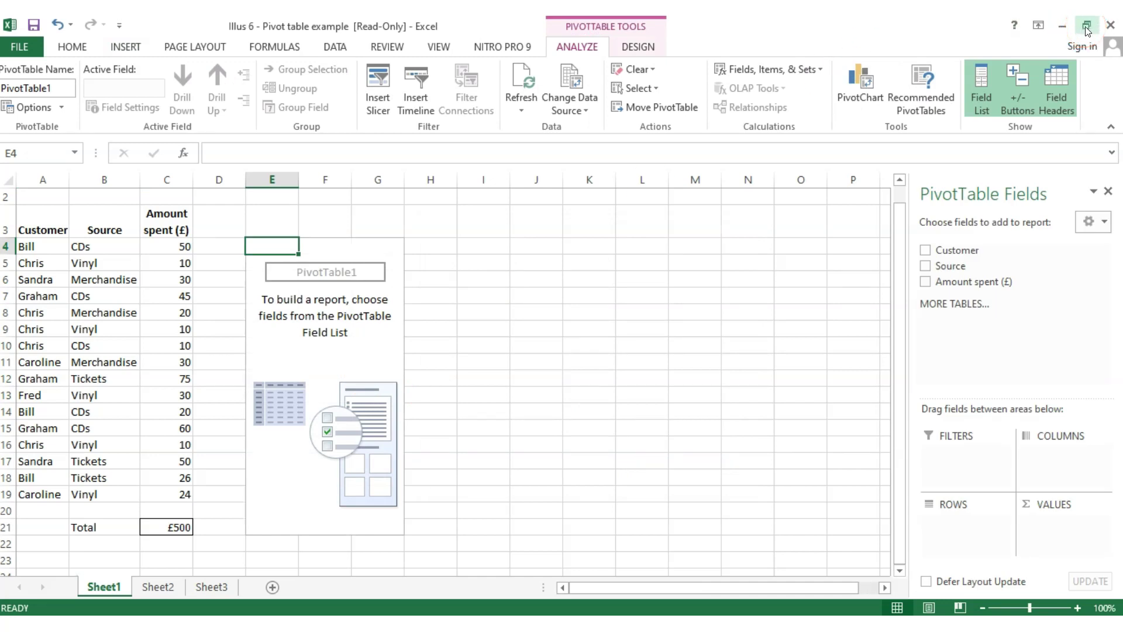
click(1085, 27)
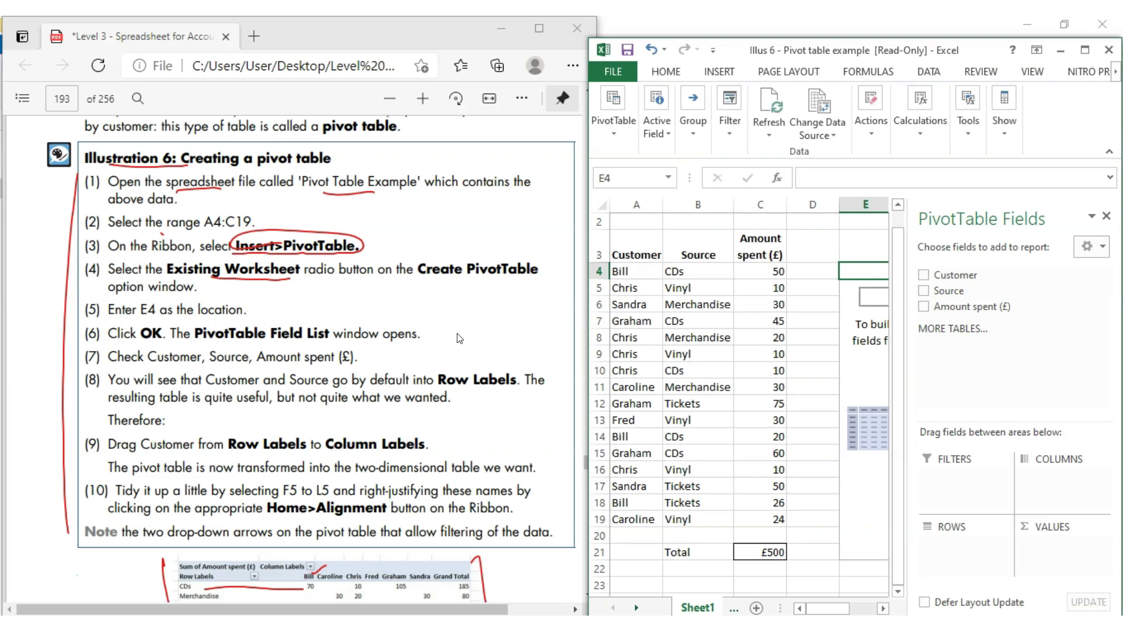
- Mark steps 5–7 in the PDF, underlining PivotTable and Customer, Source and Amount spent
drag(96, 316, 137, 295)
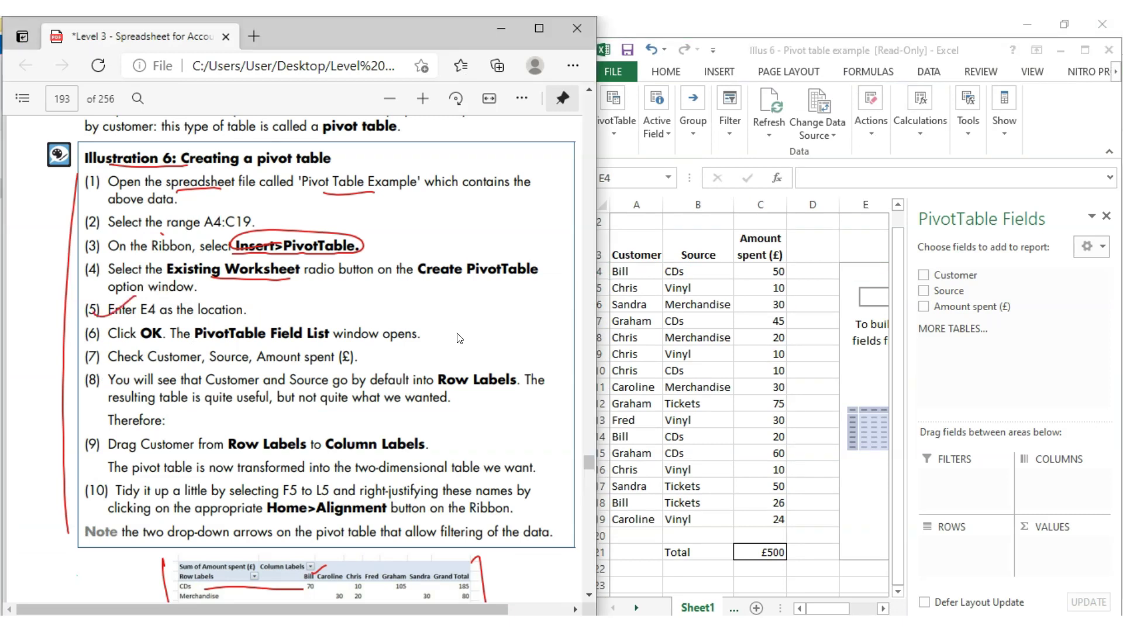
drag(287, 276, 309, 272)
drag(214, 341, 253, 331)
drag(154, 368, 321, 364)
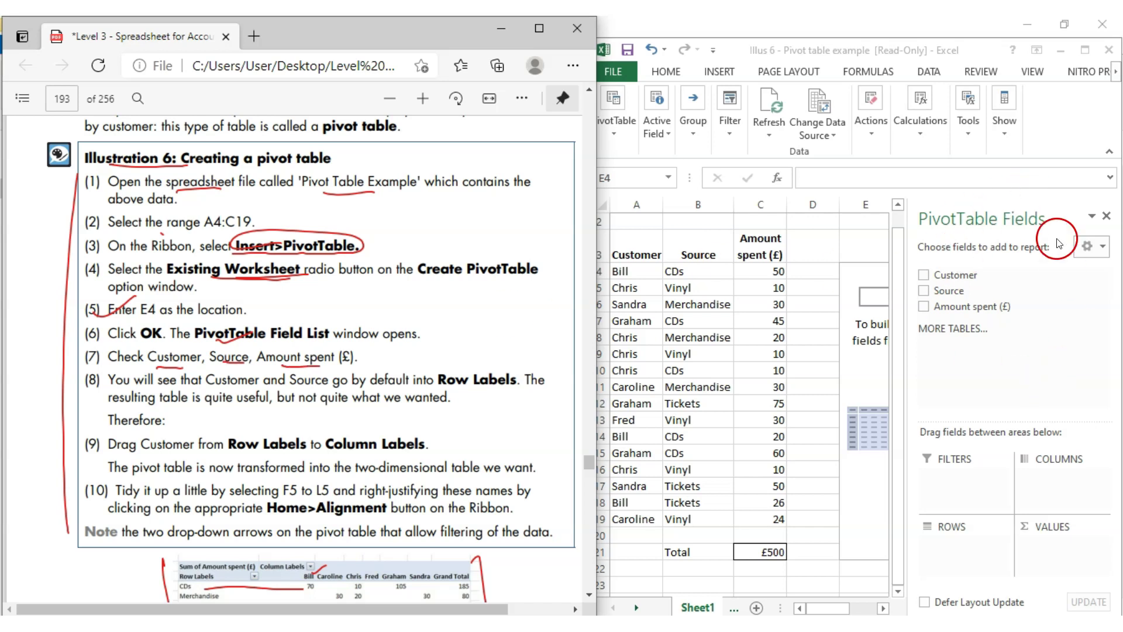
- Add Customer, Source and Amount spent to the pivot, giving a grand total of 500
click(923, 274)
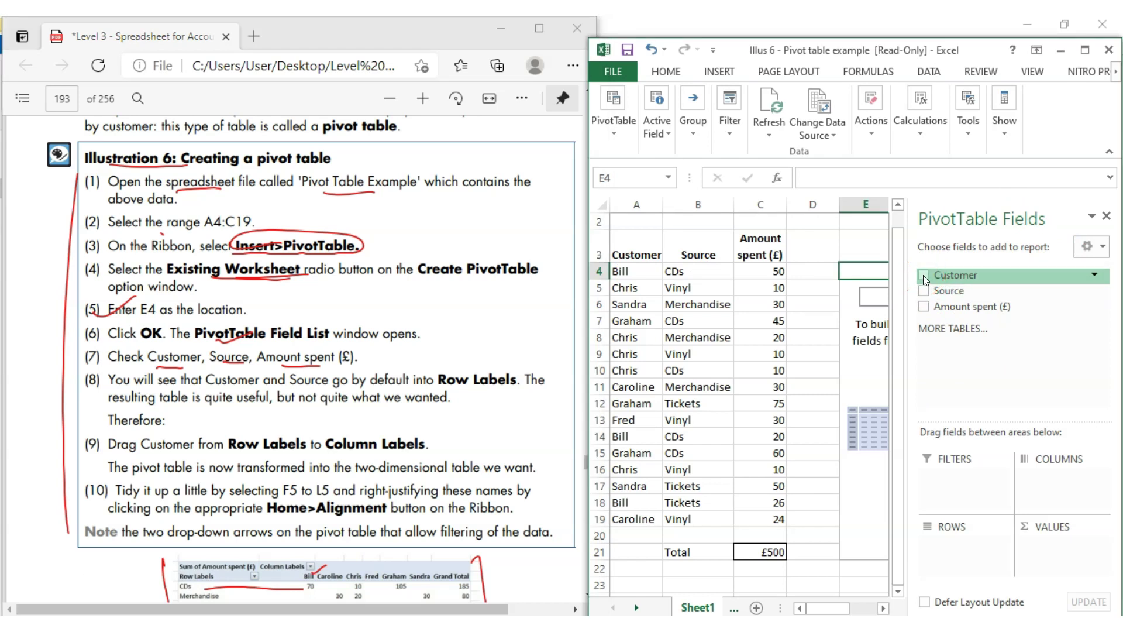
click(924, 291)
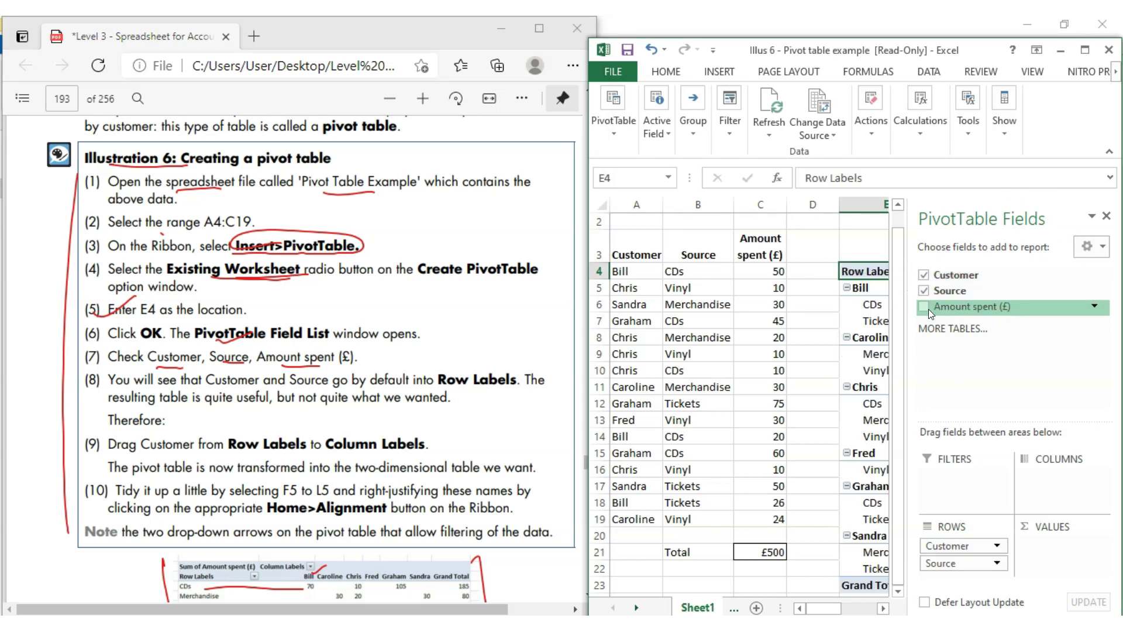
click(924, 307)
double_click(962, 54)
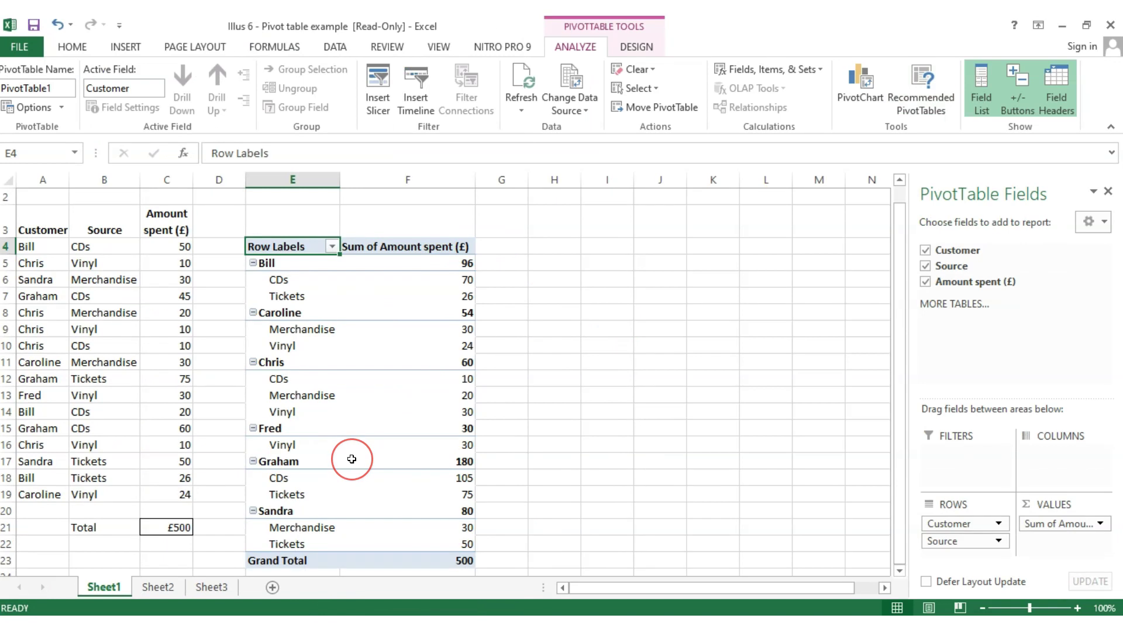
mouse_move(351, 458)
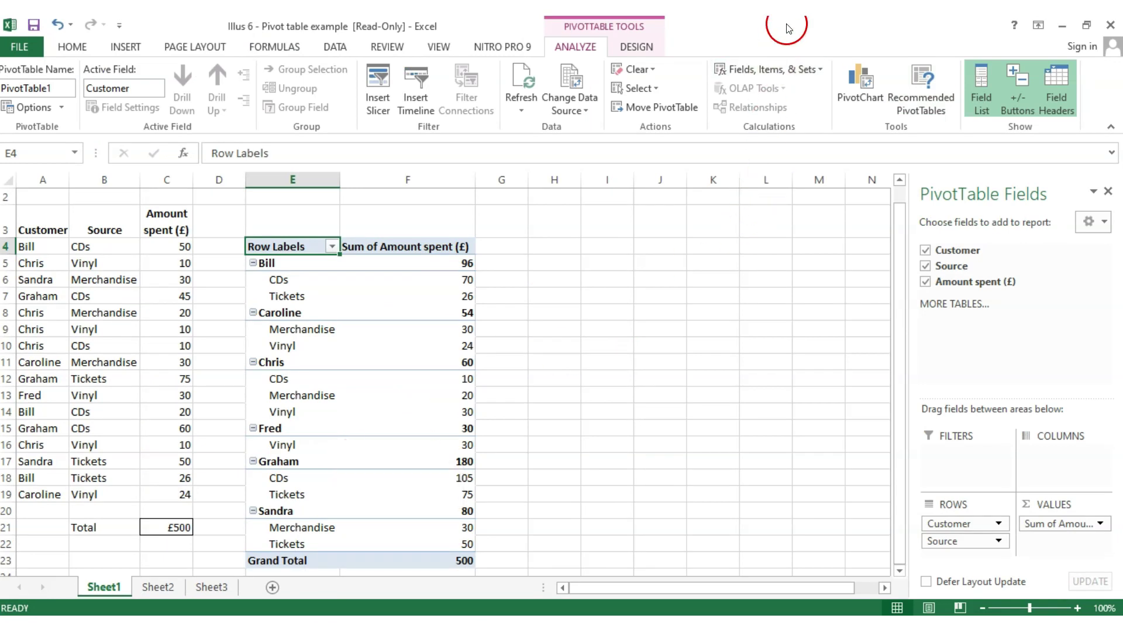
double_click(827, 35)
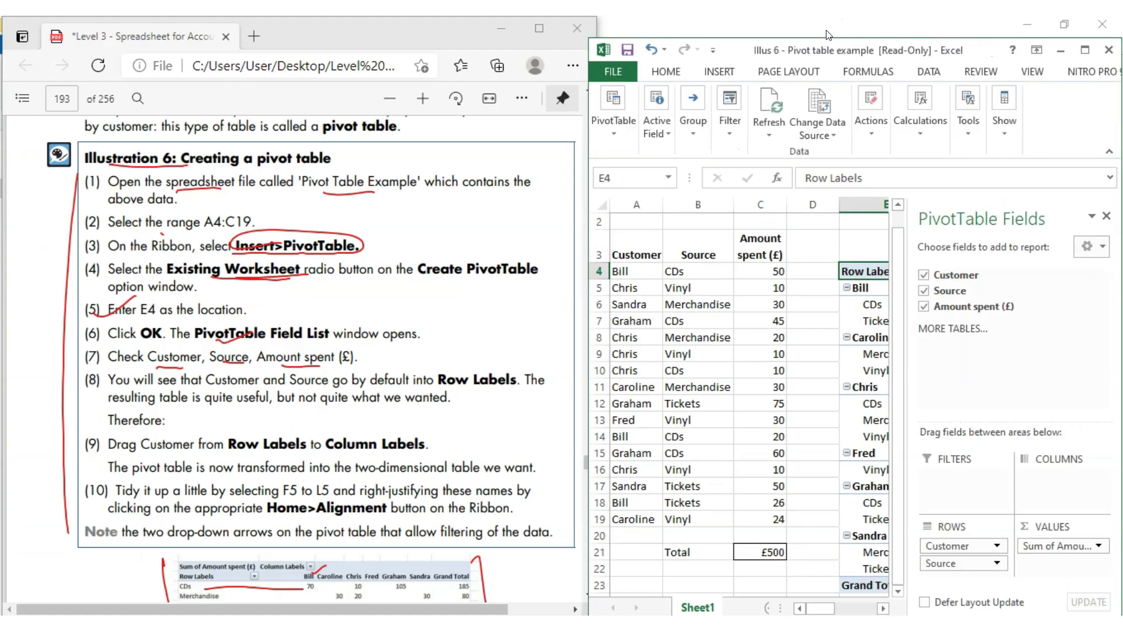
- Mark up step 8 on Row Labels in the PDF, then maximize Excel again
click(506, 296)
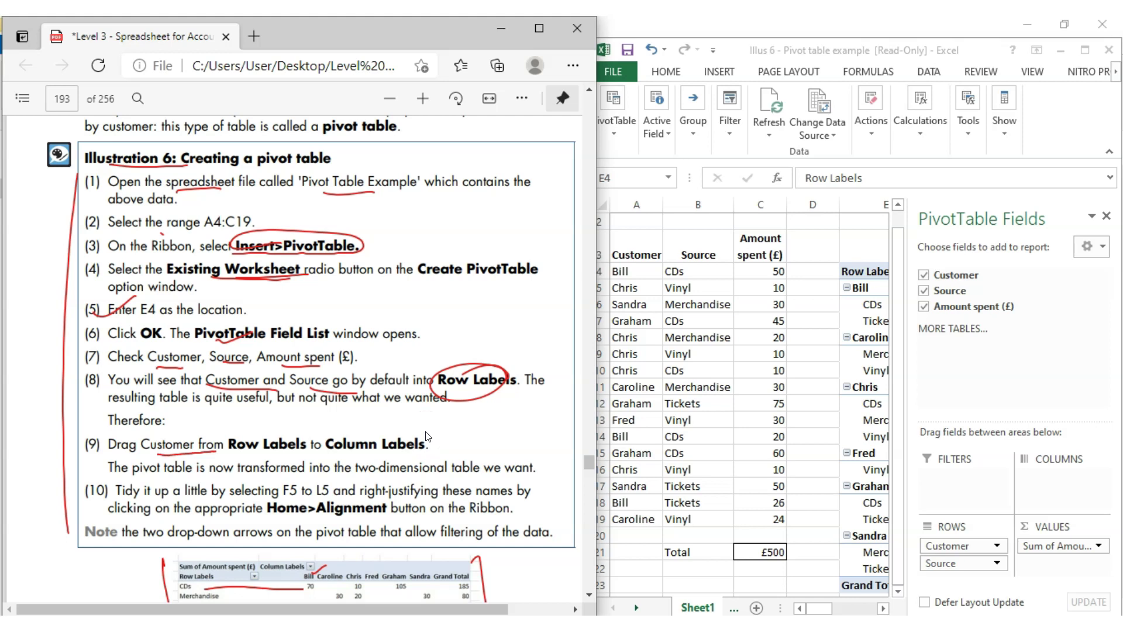
double_click(875, 52)
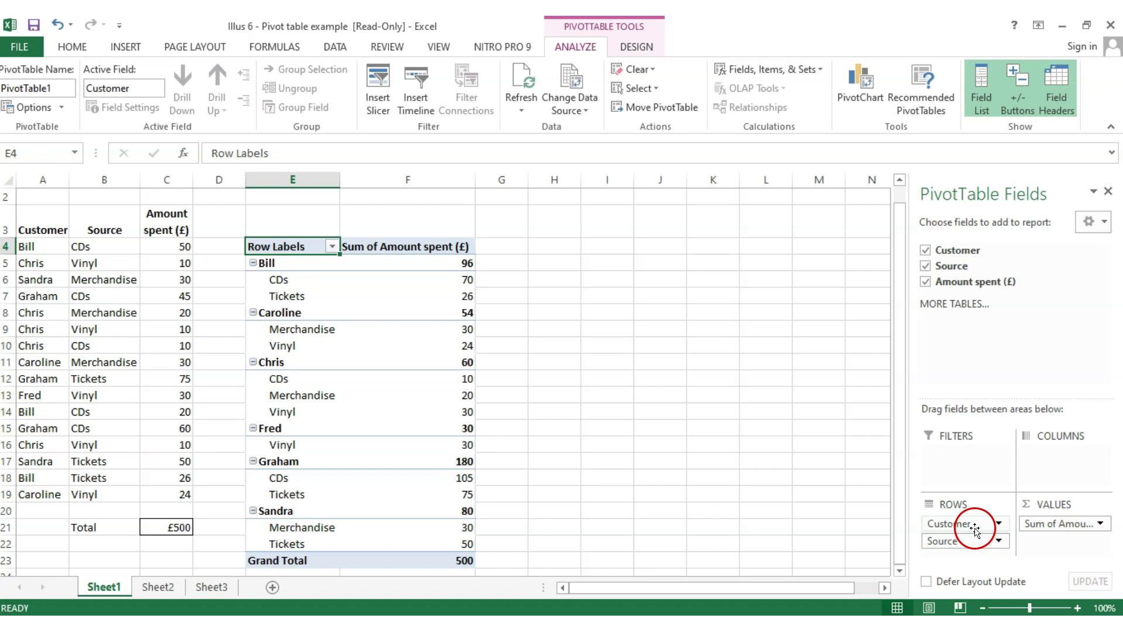
- Move Customer to COLUMNS, then check totals such as Bill's 96 and the CDs total of 185
drag(975, 525, 1067, 460)
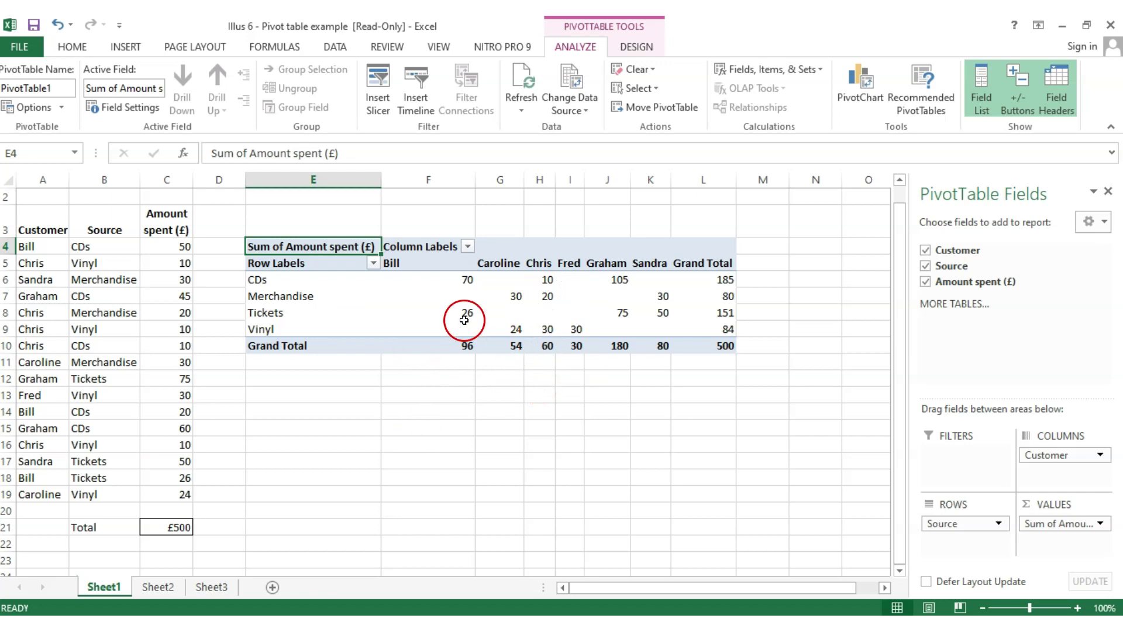
click(395, 267)
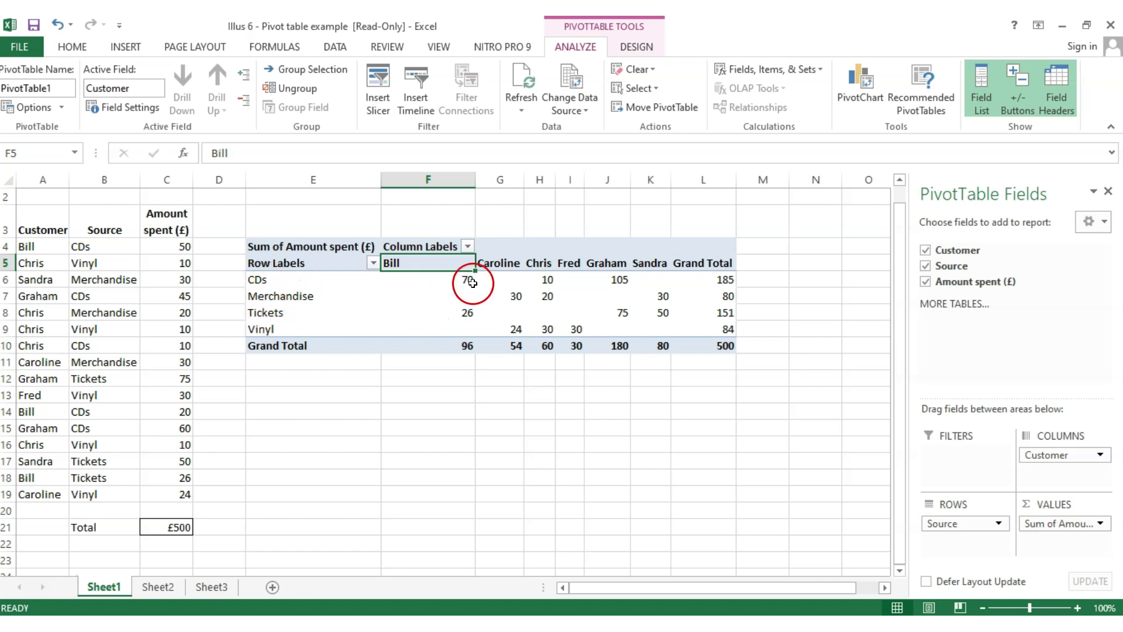
click(466, 345)
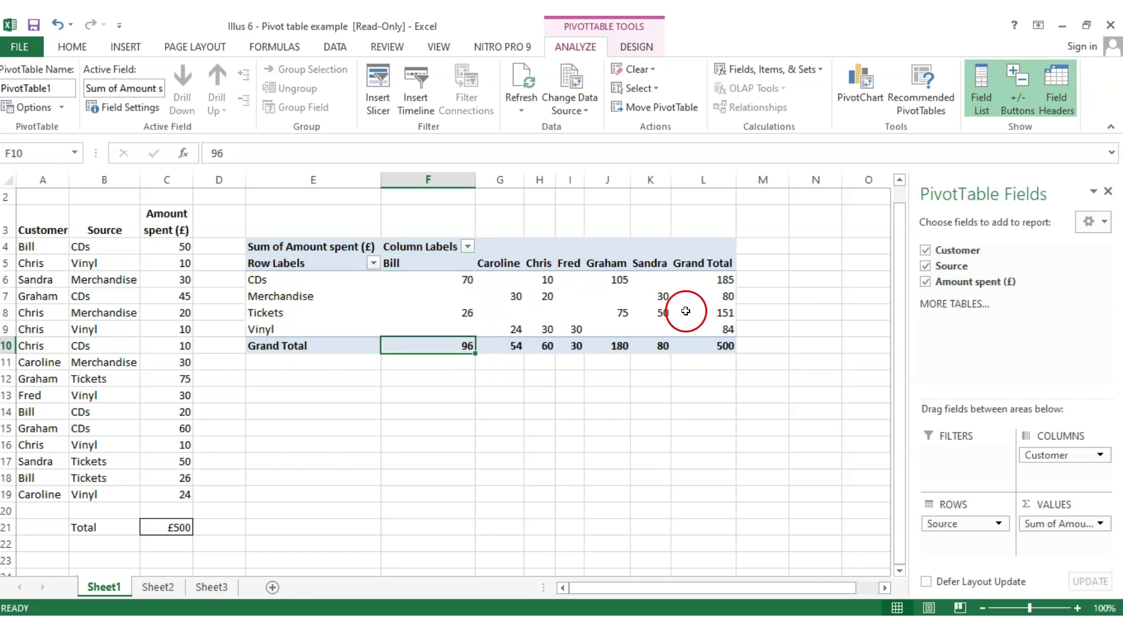
click(621, 279)
click(620, 314)
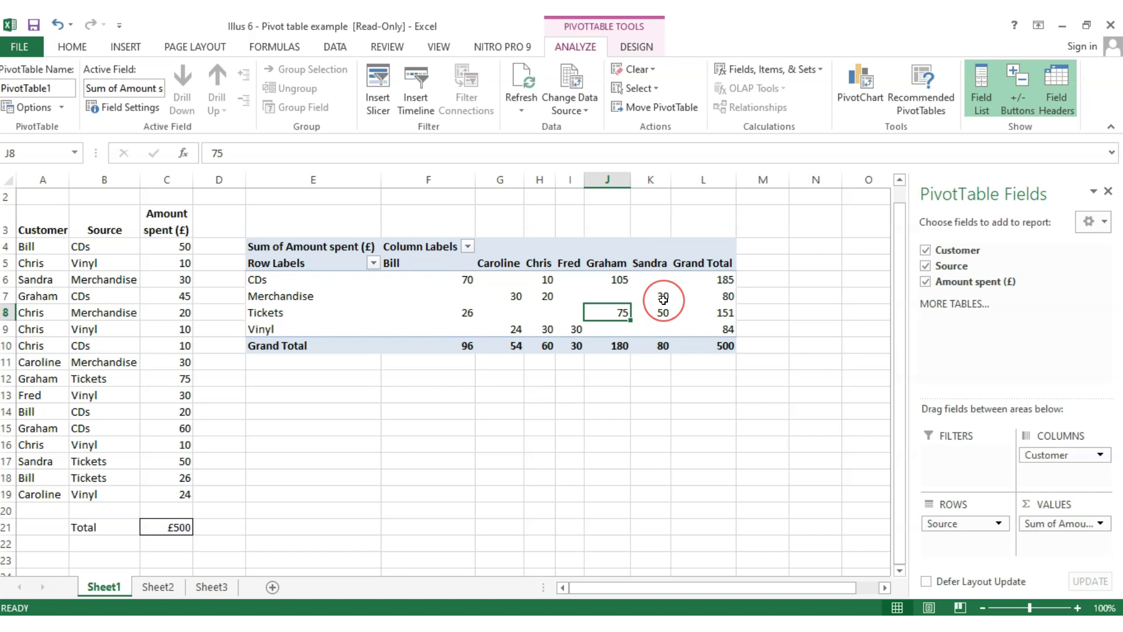
mouse_move(663, 300)
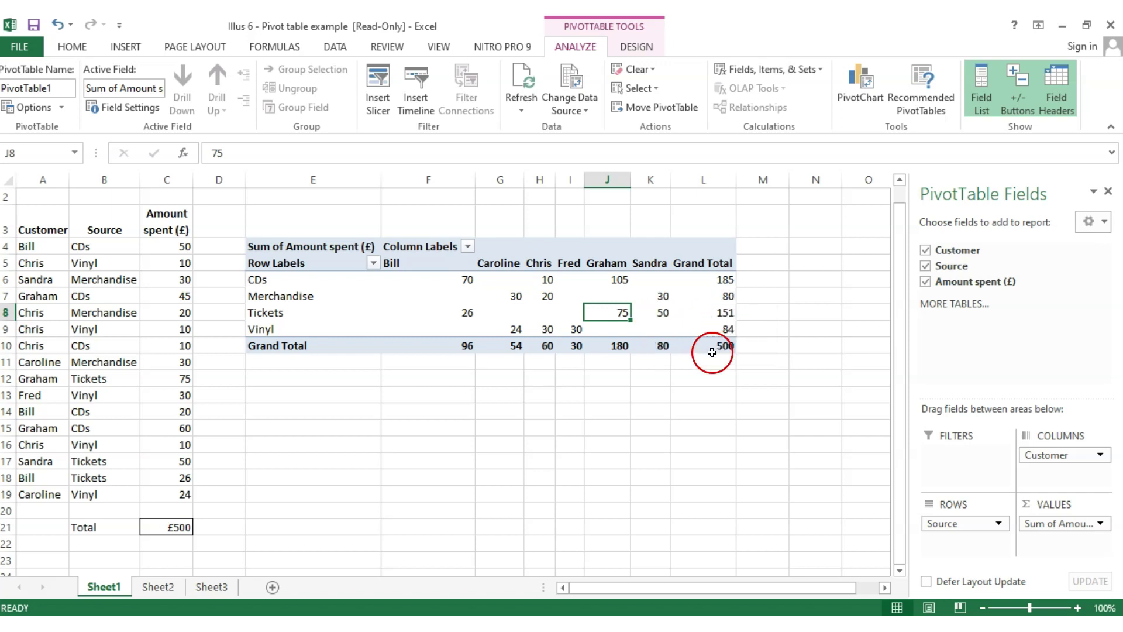
click(725, 280)
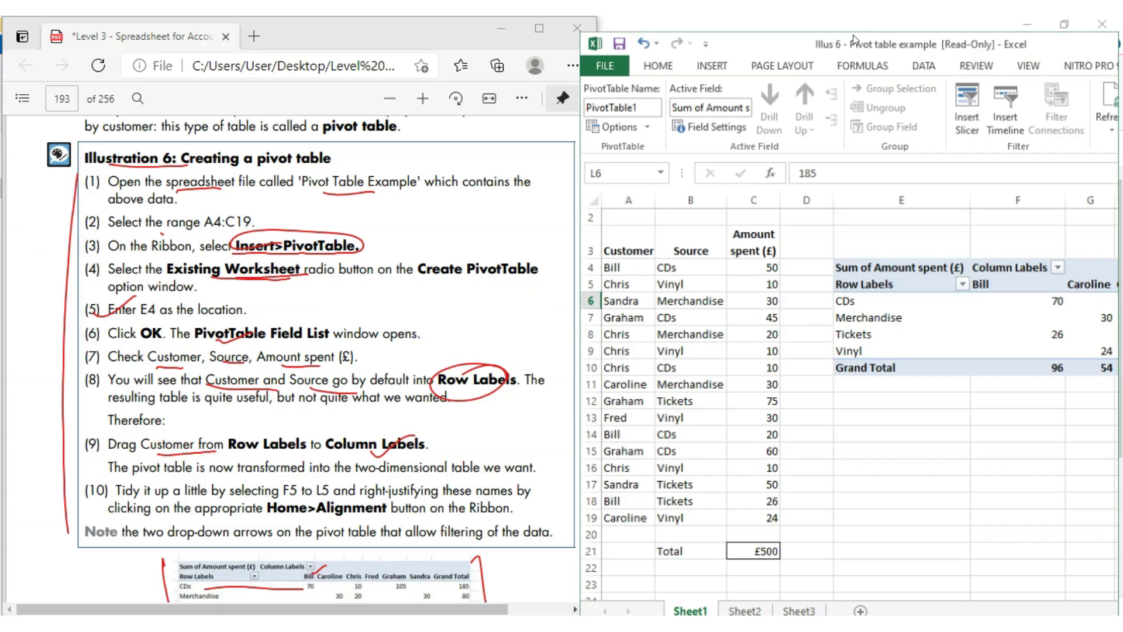
- Scroll the PDF guide to steps (9)–(10), then maximize Excel again
click(424, 359)
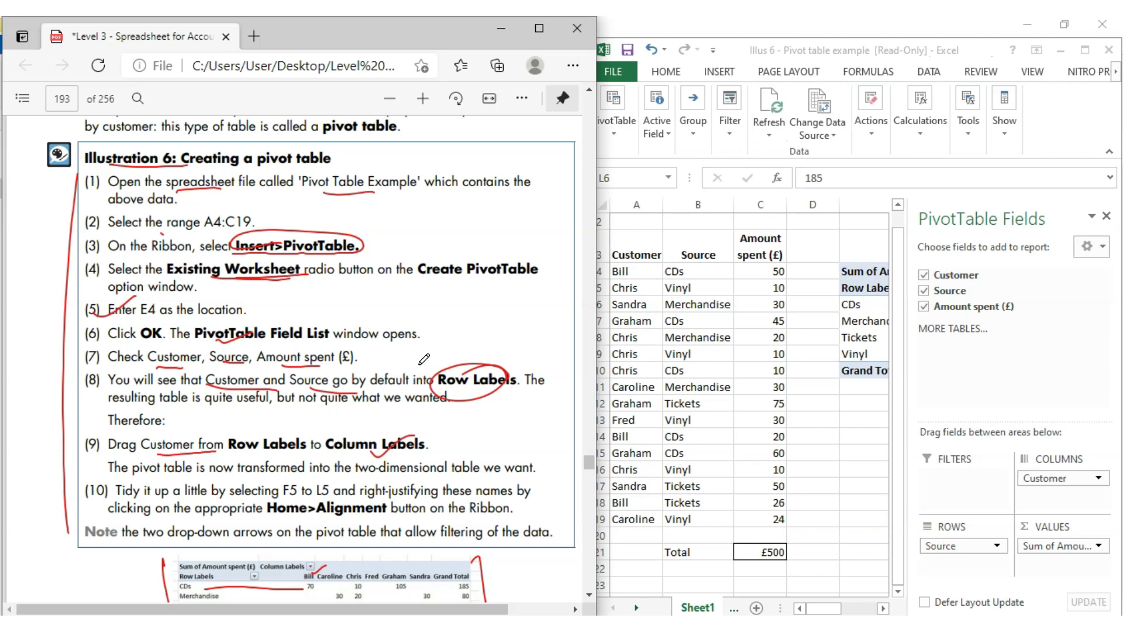
scroll(424, 359, down, 2)
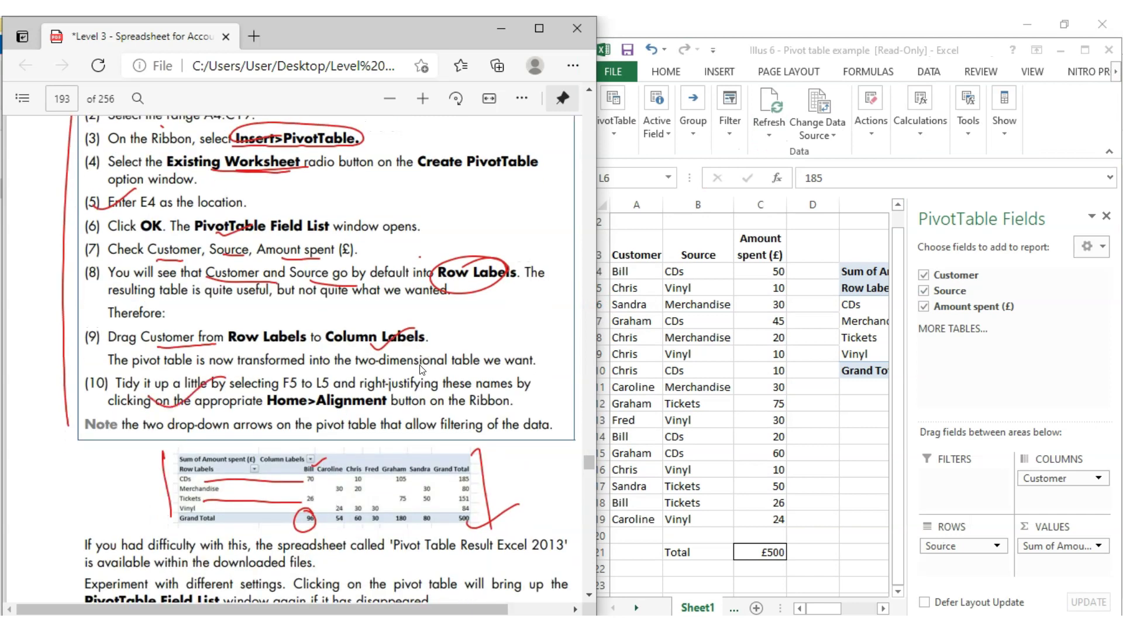
scroll(419, 369, down, 4)
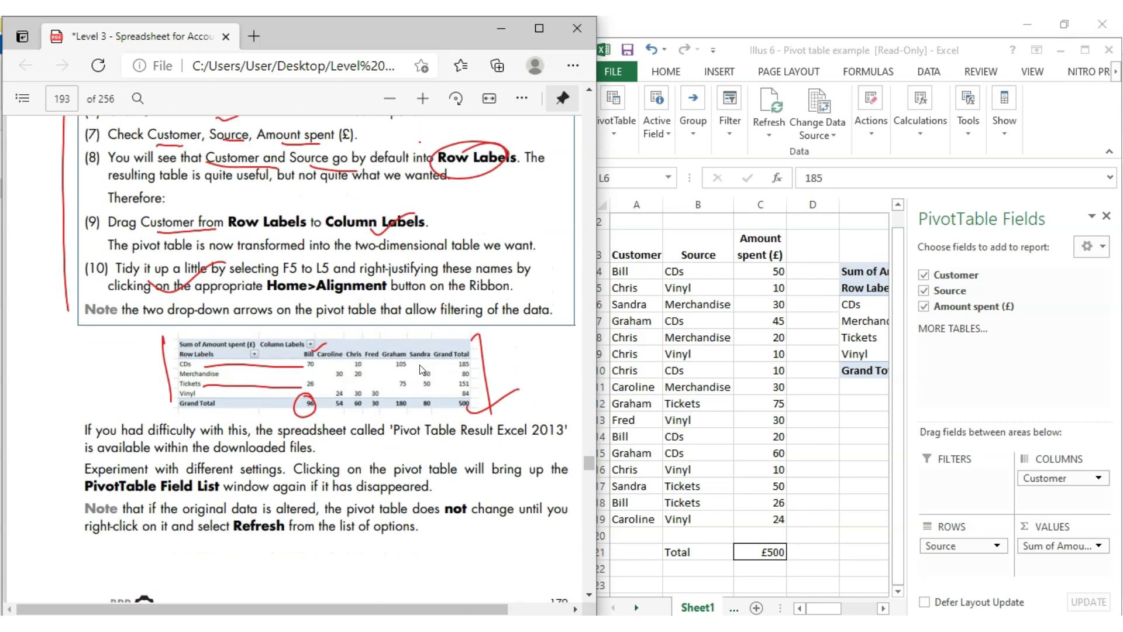
scroll(420, 368, down, 1)
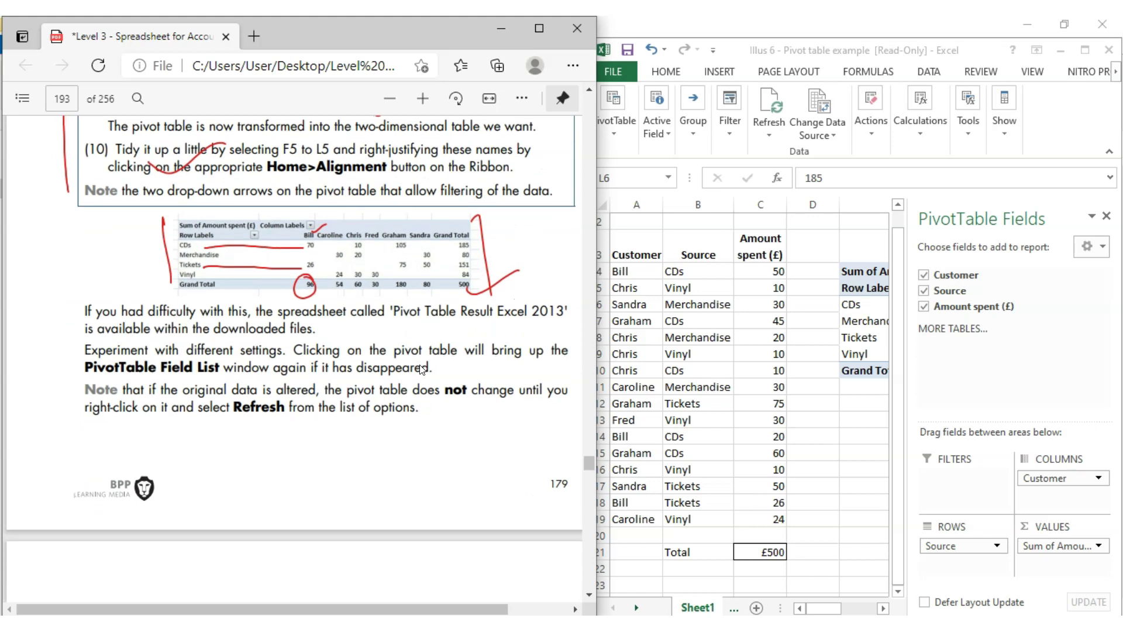
scroll(423, 369, down, 3)
scroll(421, 367, up, 4)
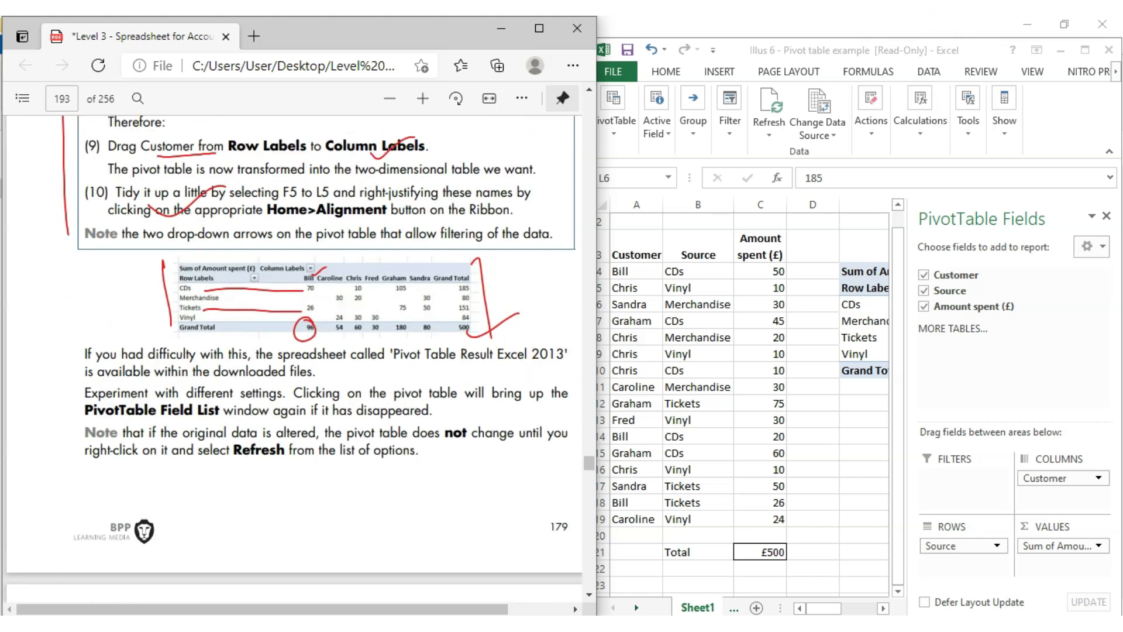
double_click(914, 66)
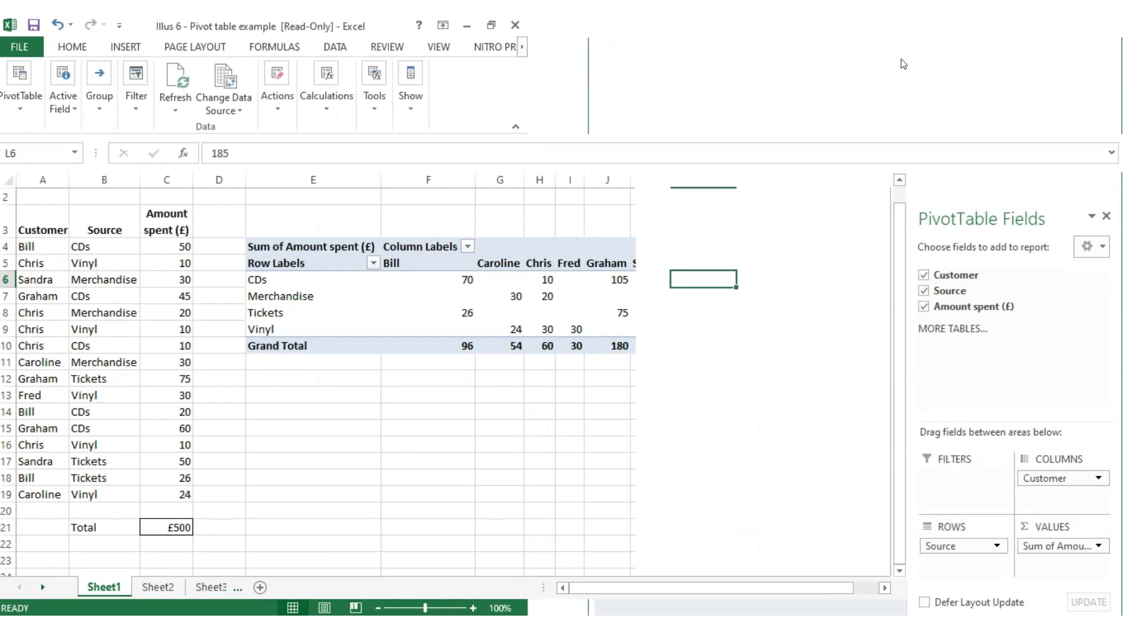
- Give the pivot header row E5:L5 red font on yellow fill, then restore Excel down
click(351, 446)
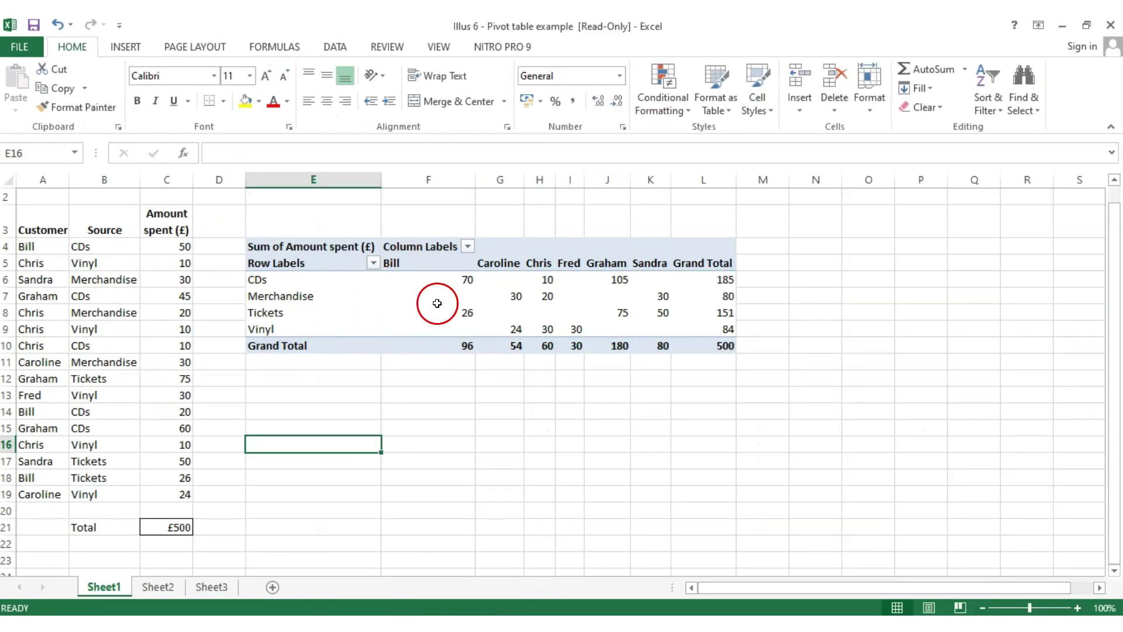
drag(281, 262, 707, 254)
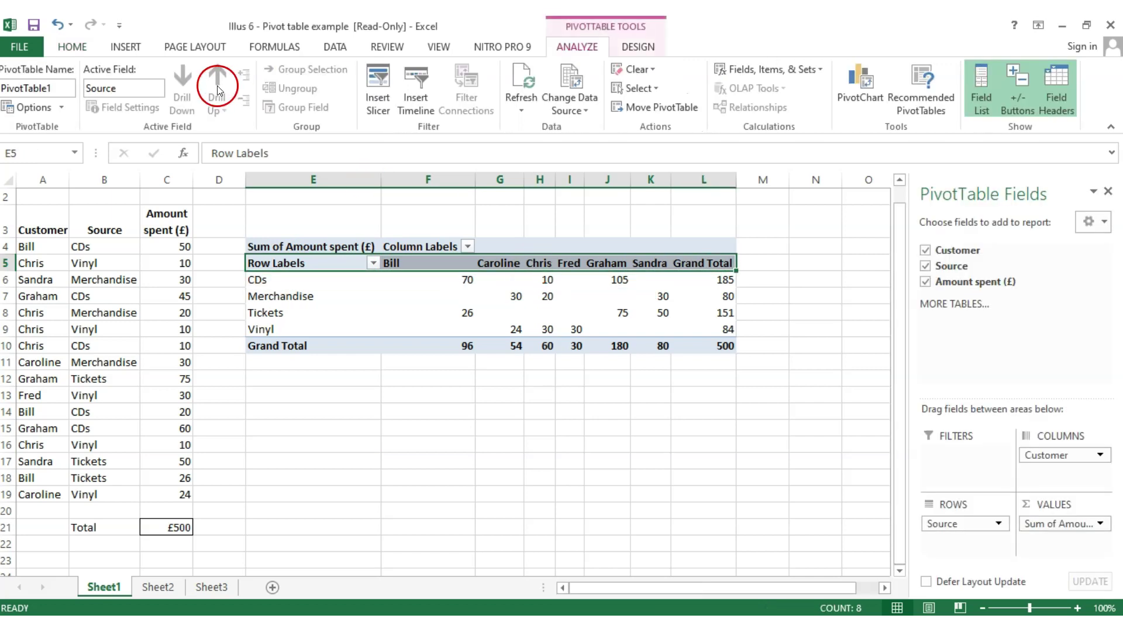
click(71, 46)
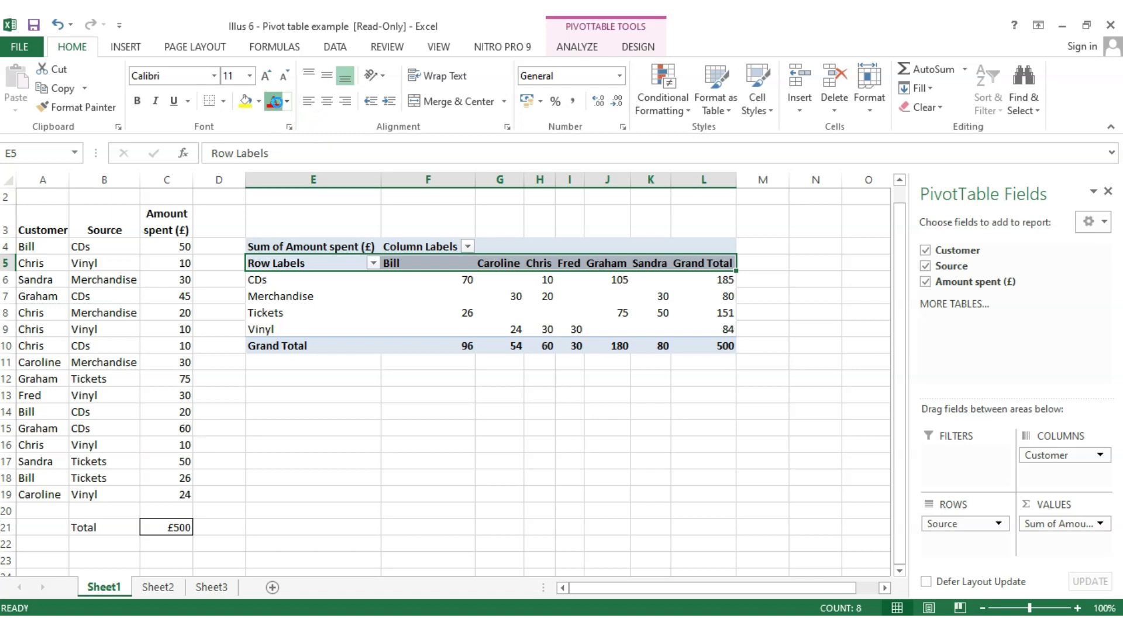
click(275, 101)
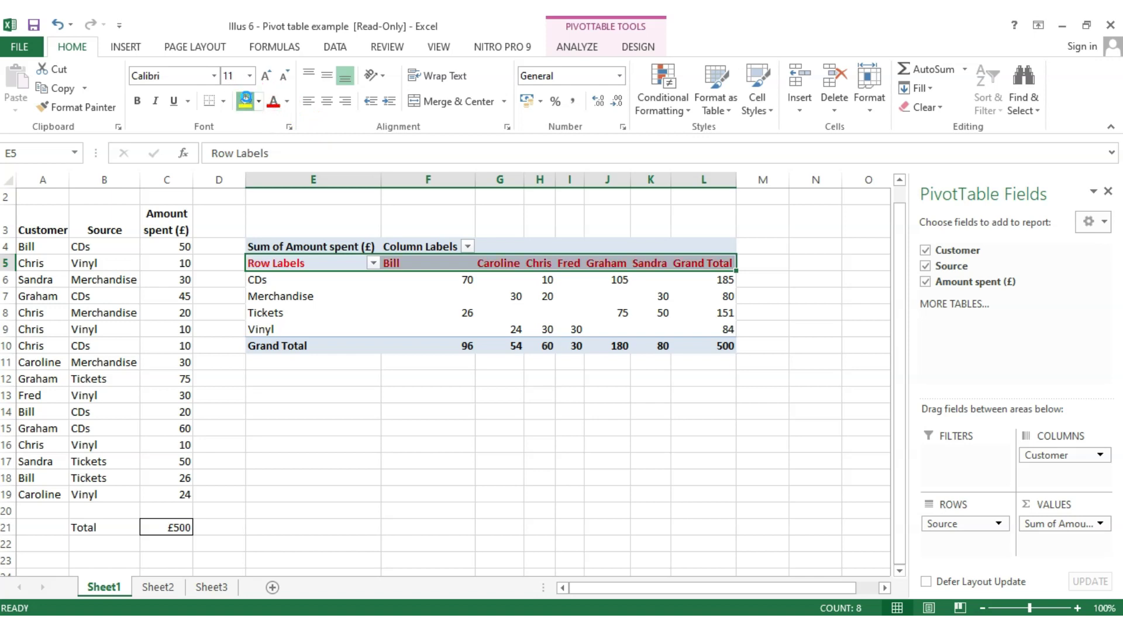
click(491, 493)
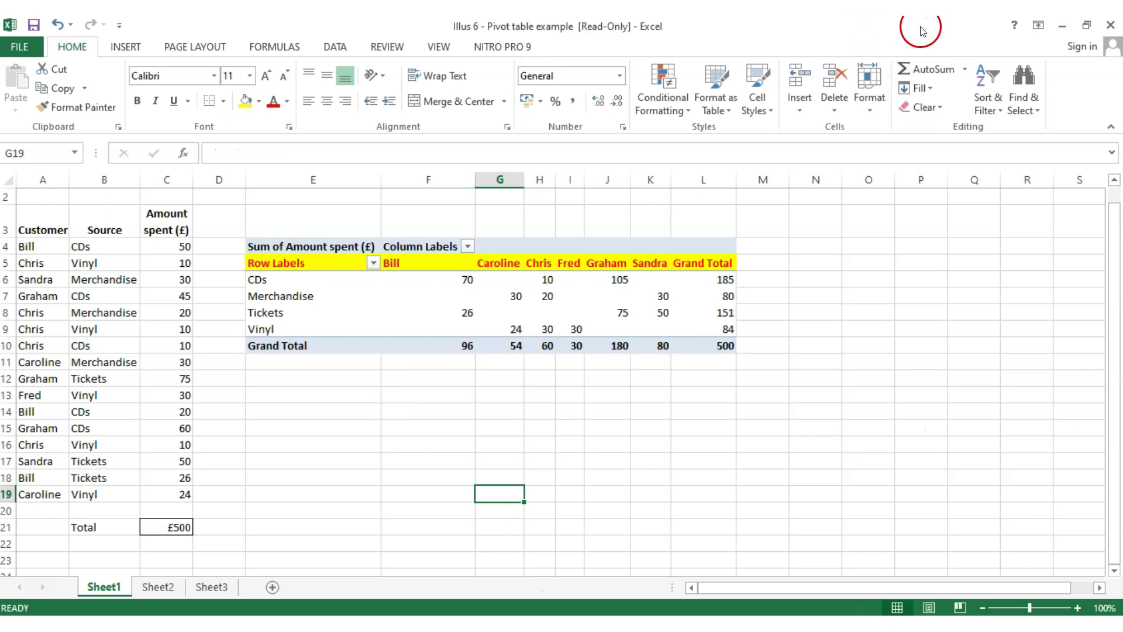
click(1086, 26)
- Check pivot values such as 26, close the PivotTable Fields pane, and restore Excel down
scroll(271, 356, down, 5)
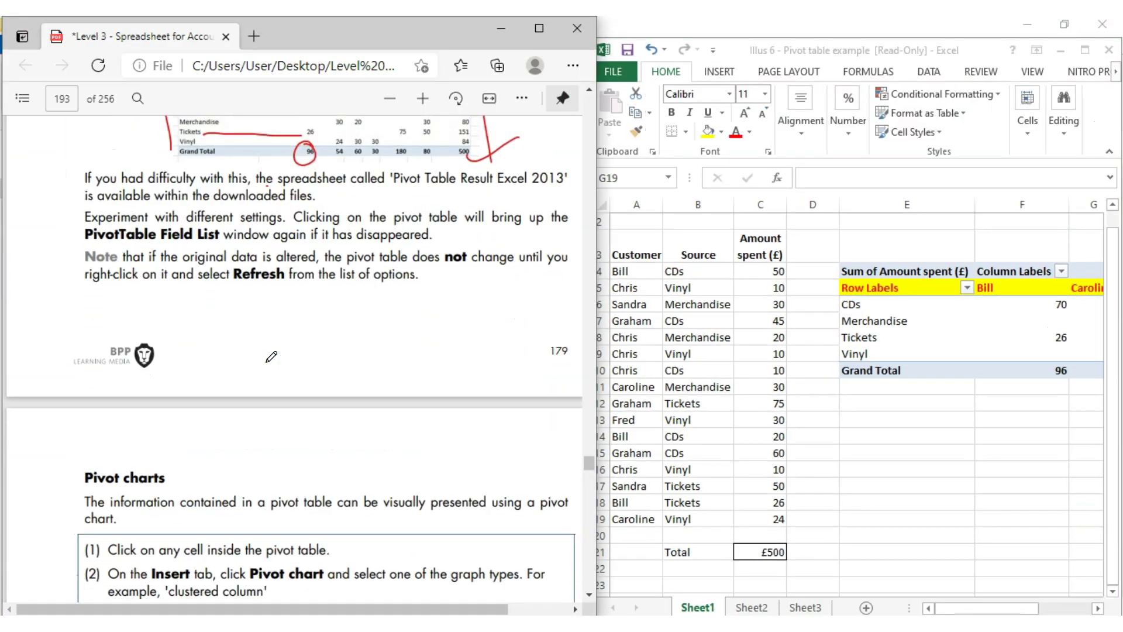
double_click(792, 51)
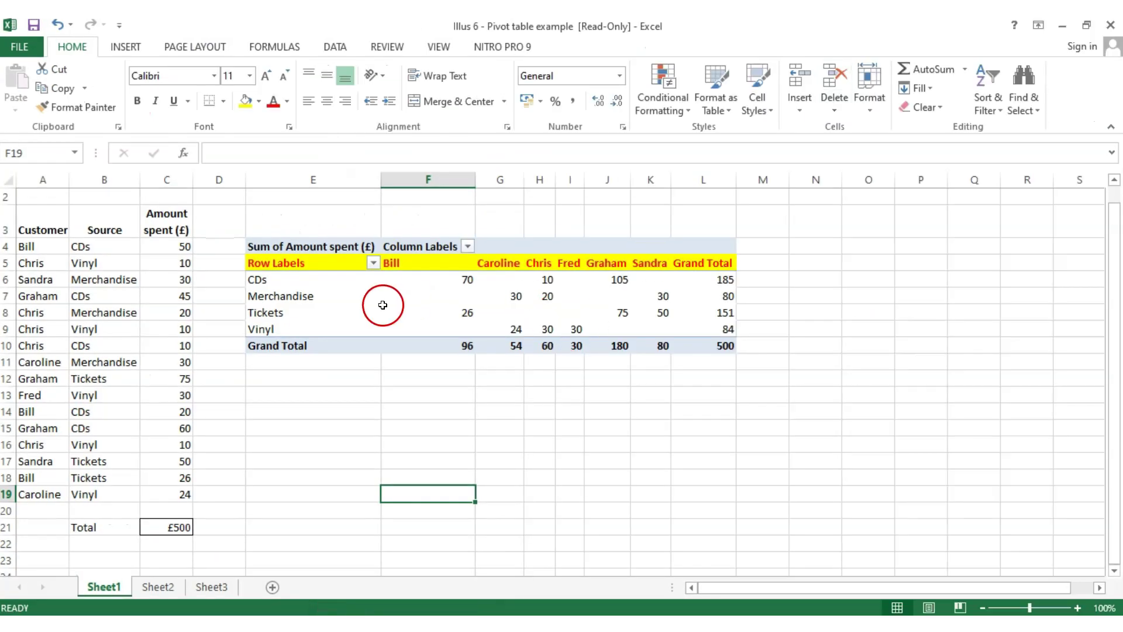
click(416, 314)
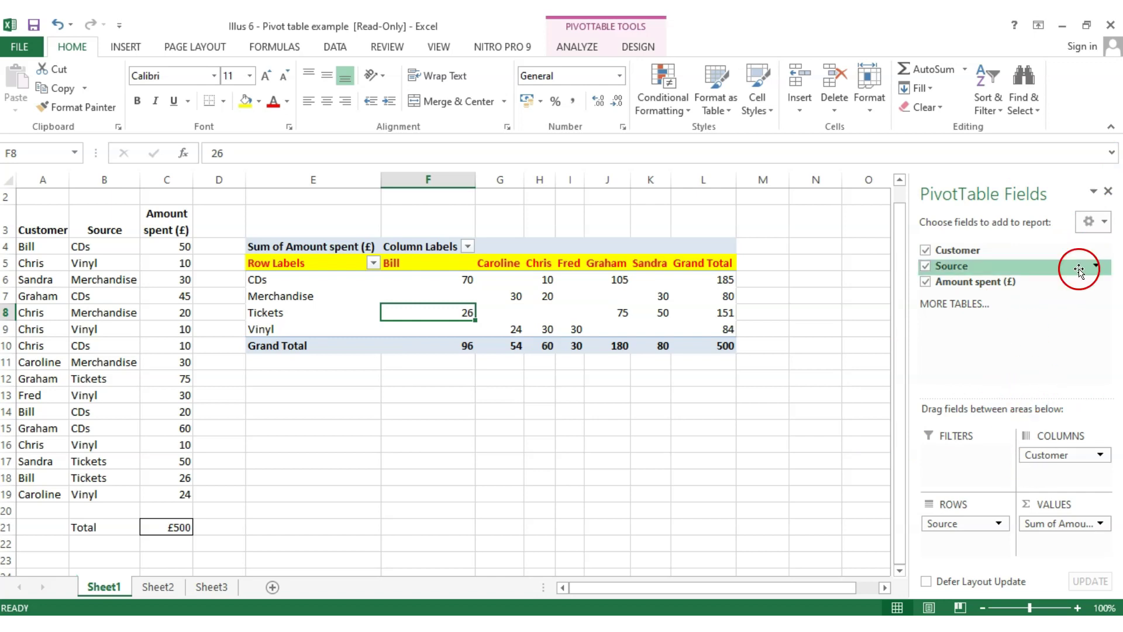
click(478, 455)
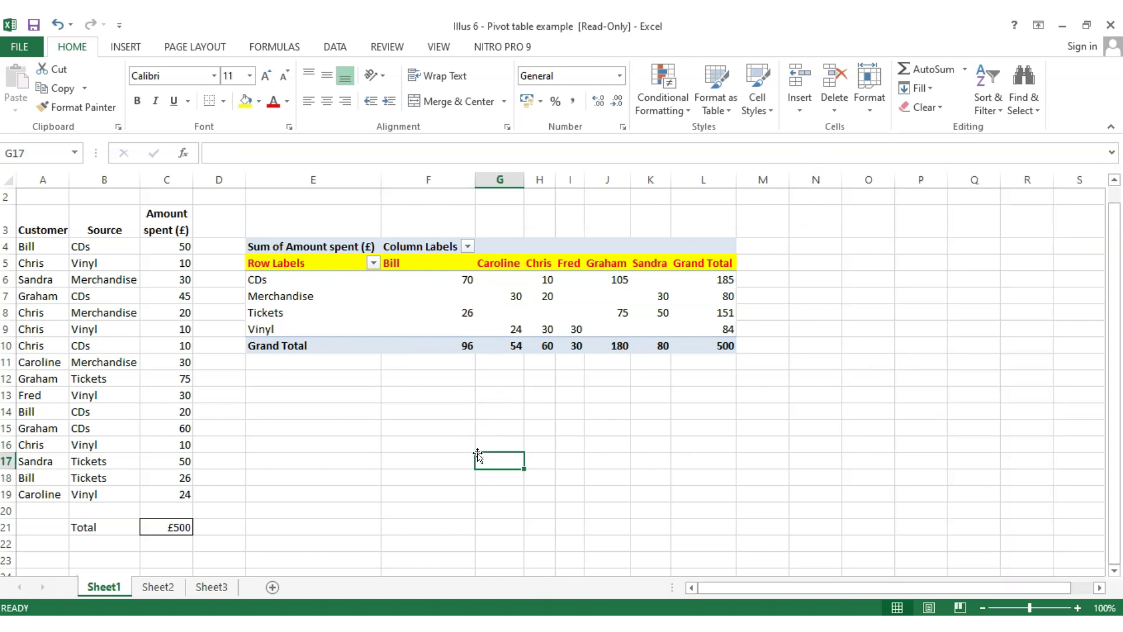
click(433, 292)
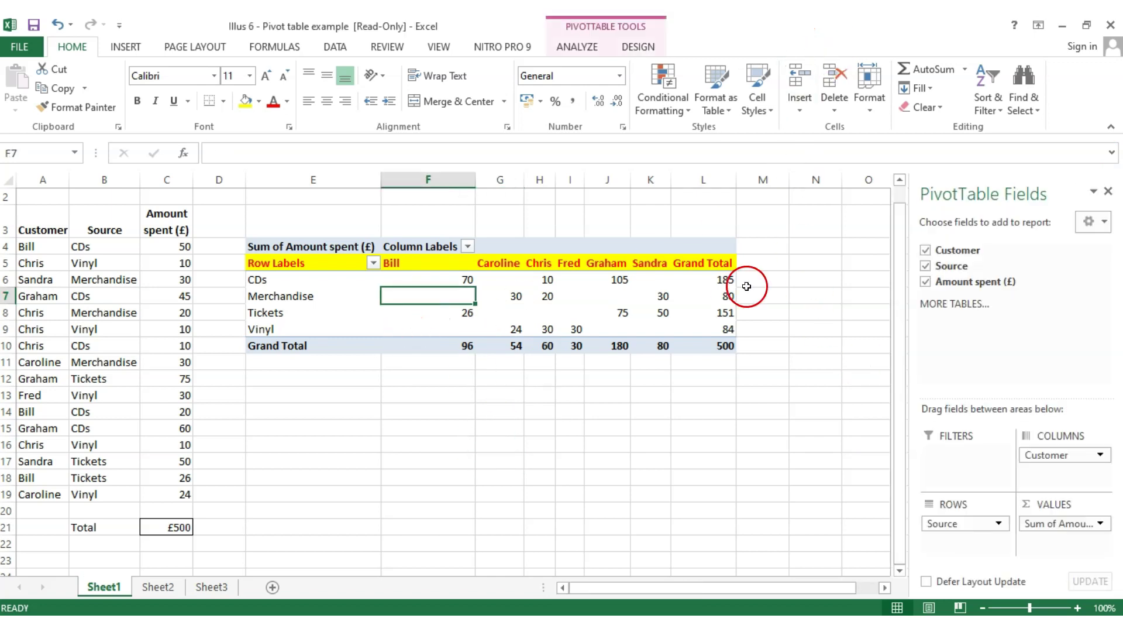
click(1107, 191)
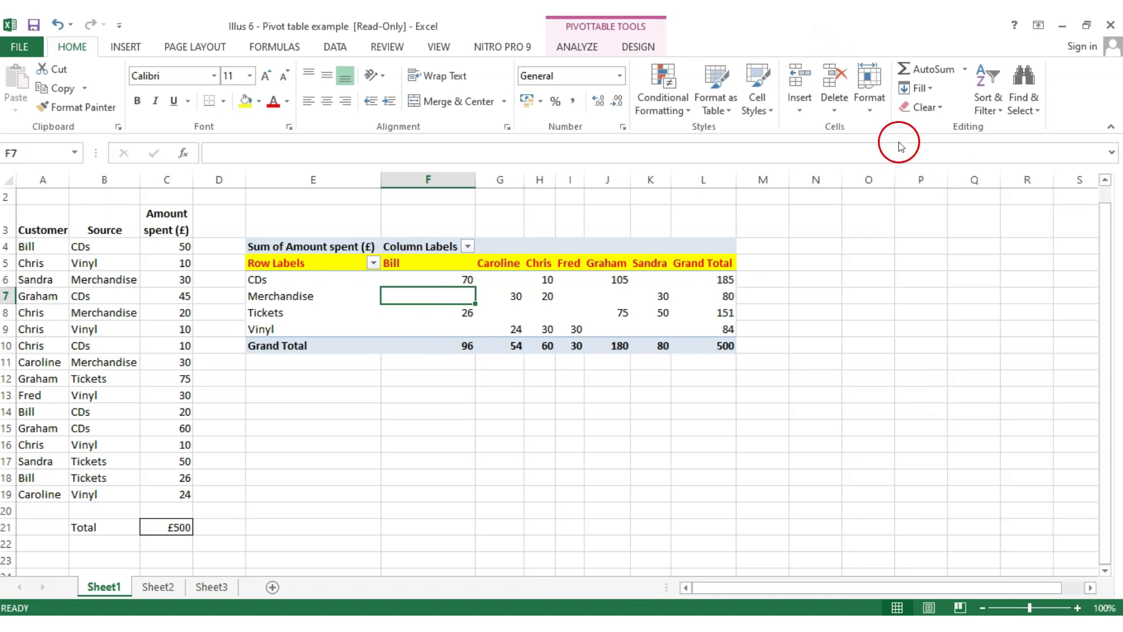
double_click(801, 26)
- Mark 'inside the pivot' in step (1) of the Pivot charts section with red ink
scroll(408, 377, down, 3)
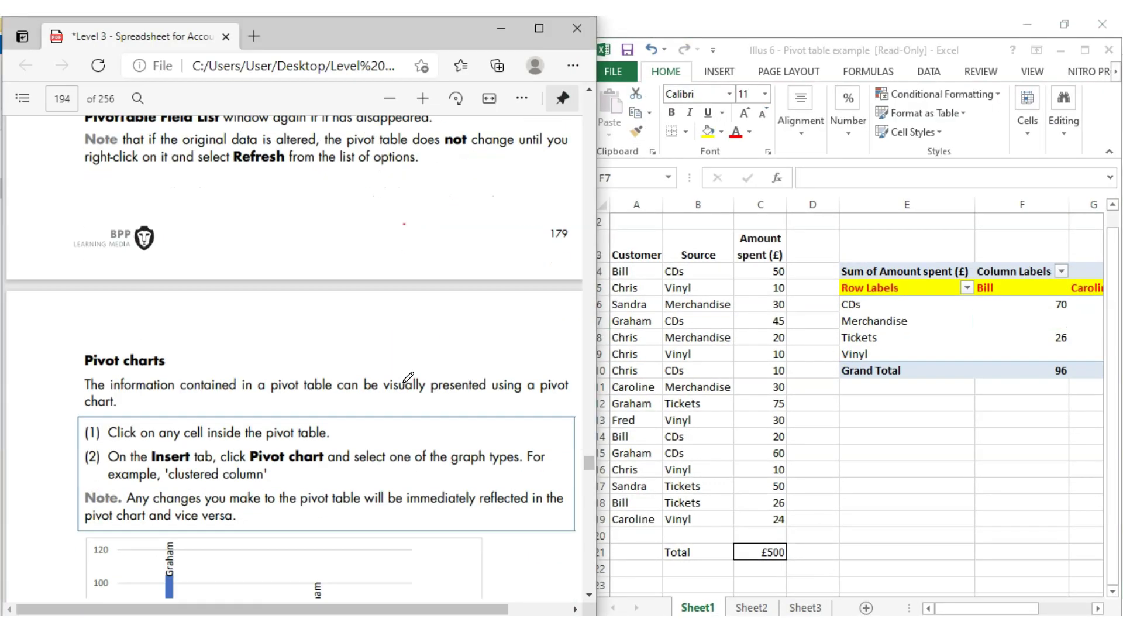
scroll(407, 377, down, 3)
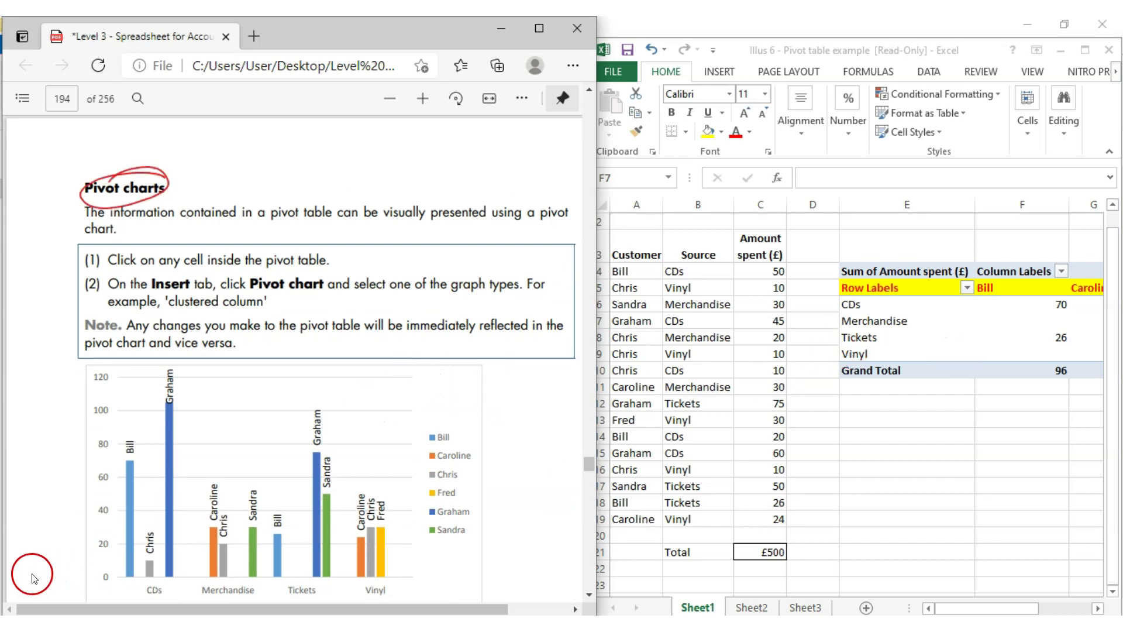
drag(200, 269, 285, 259)
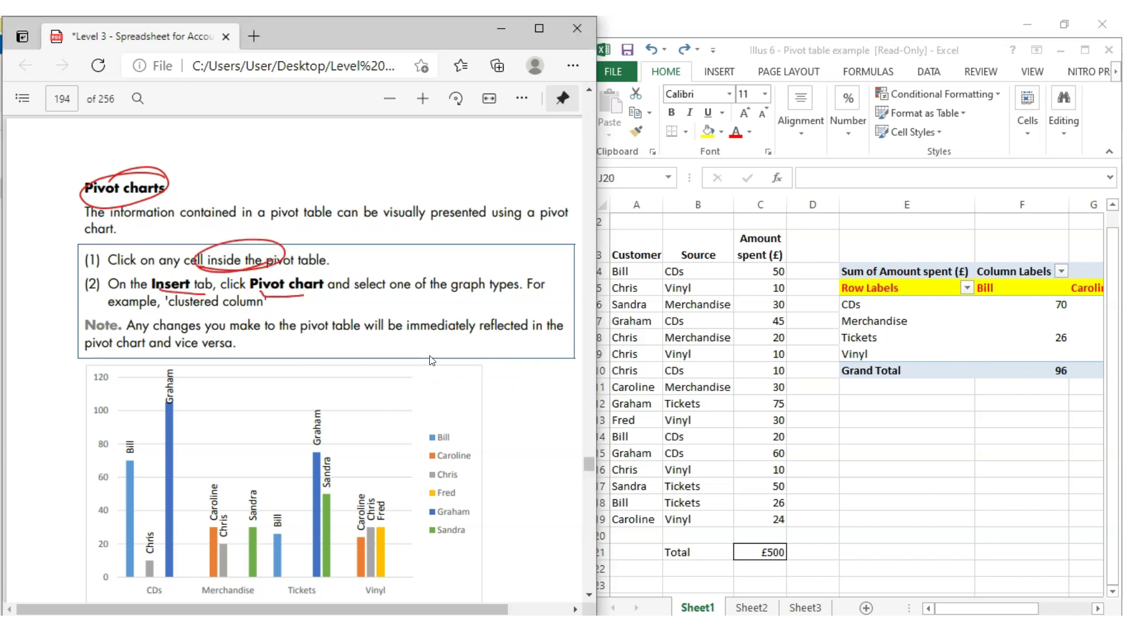
- Insert a Clustered Column pivot chart from the pivot table, then restore Excel beside the PDF guide
double_click(934, 53)
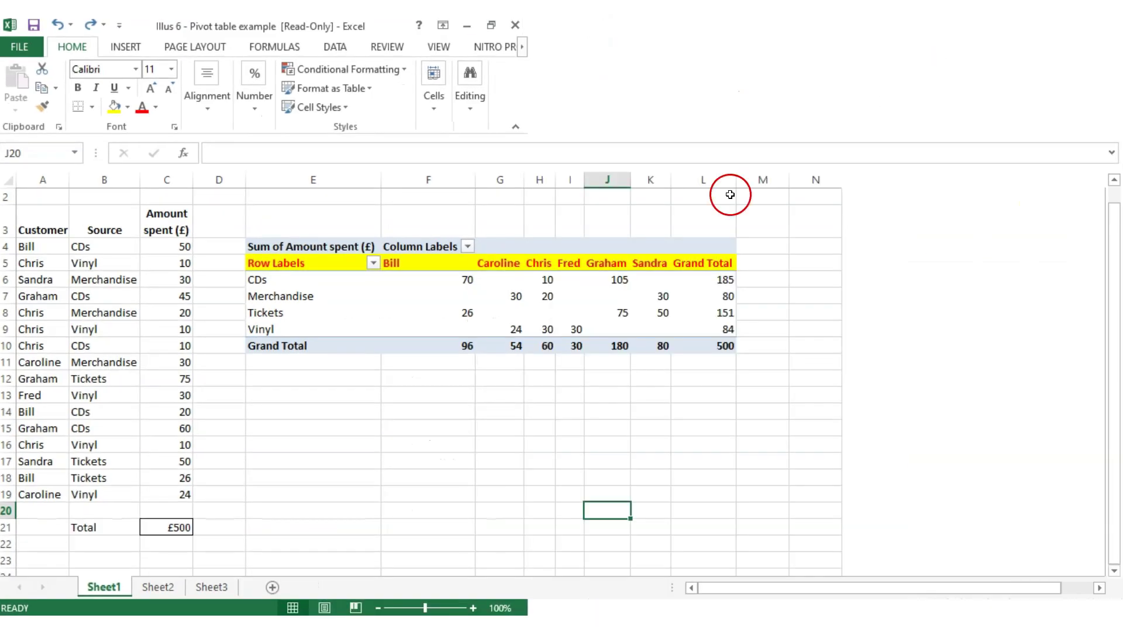
click(400, 291)
click(250, 73)
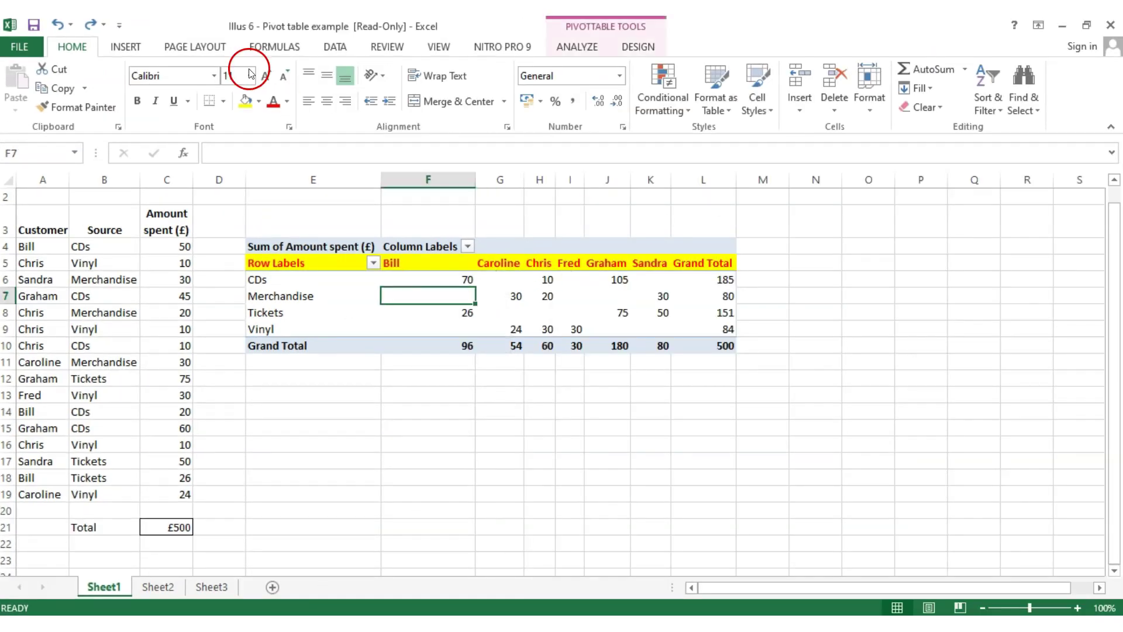
click(137, 43)
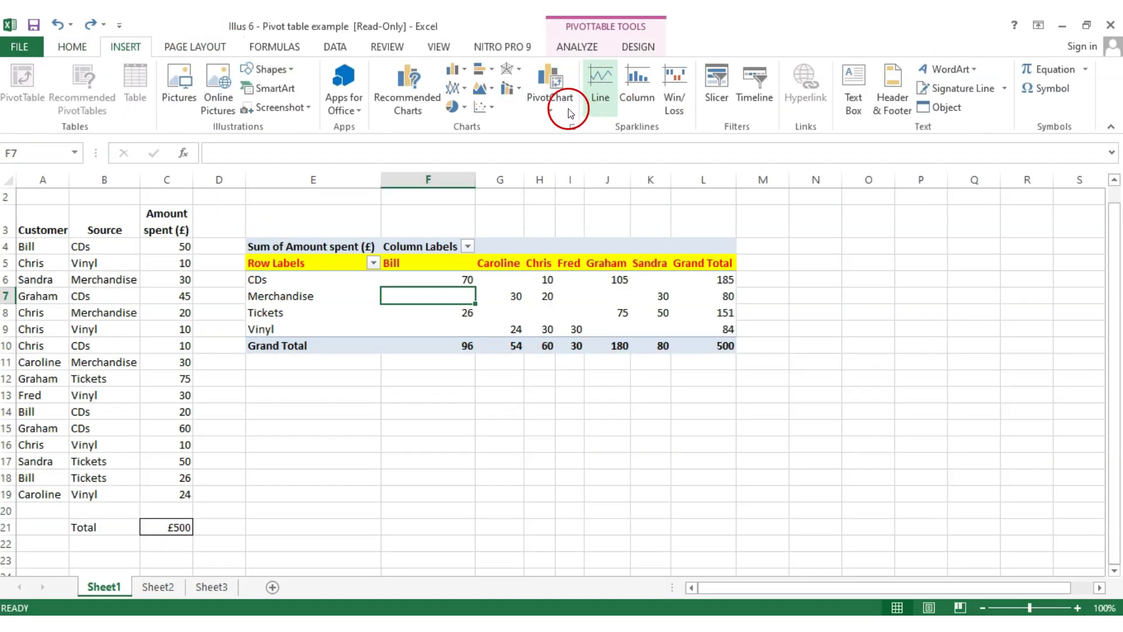
click(553, 107)
click(577, 130)
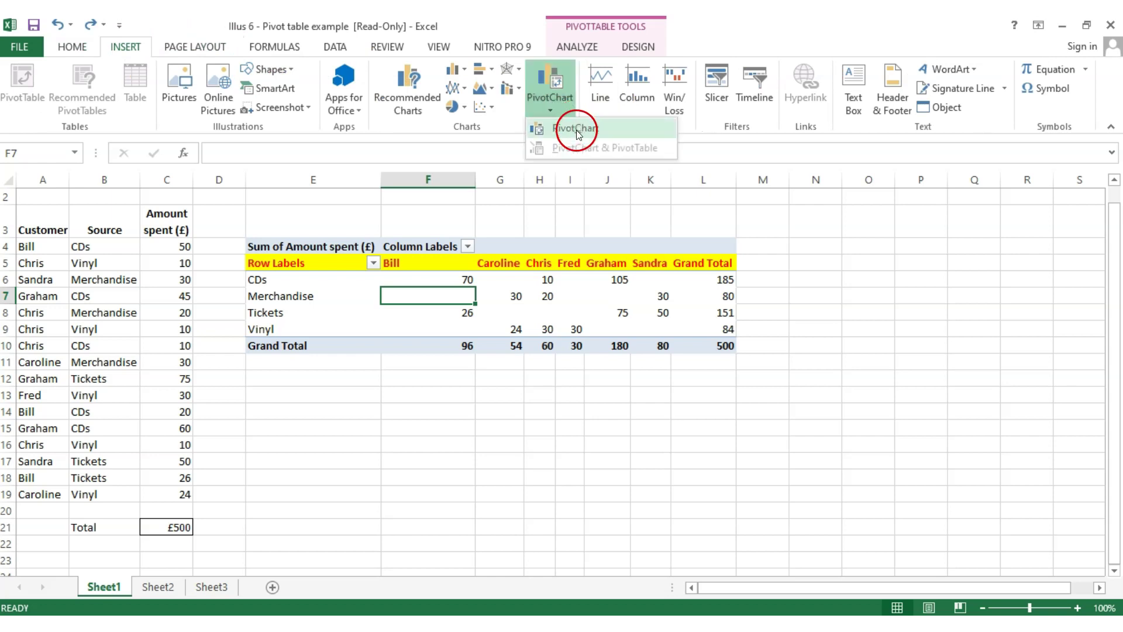
click(944, 205)
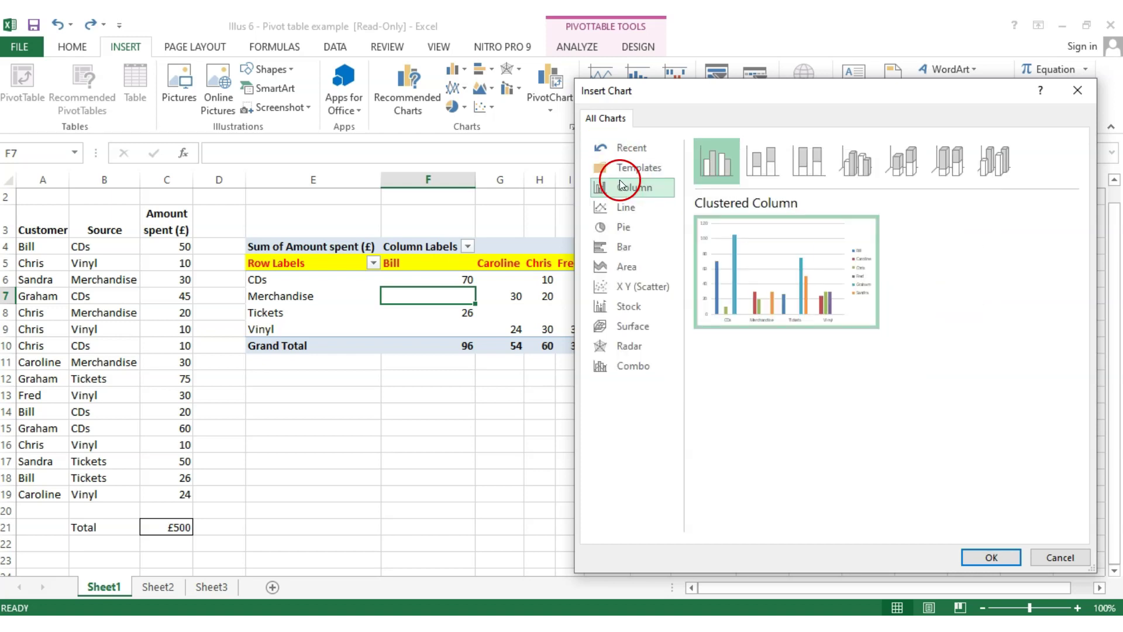
mouse_move(727, 230)
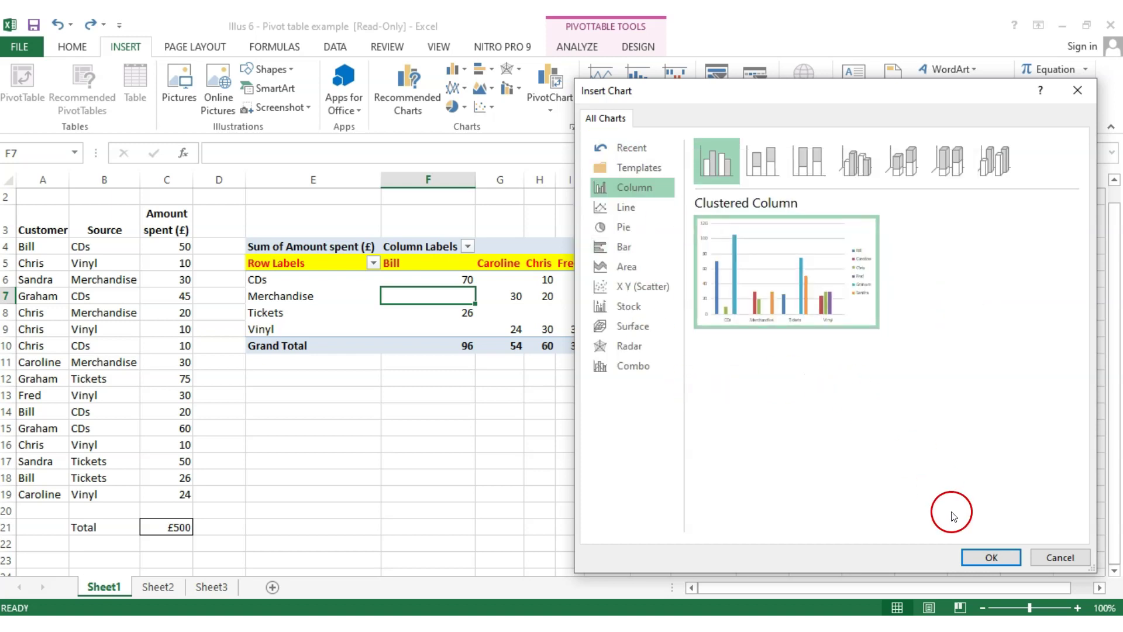
click(992, 556)
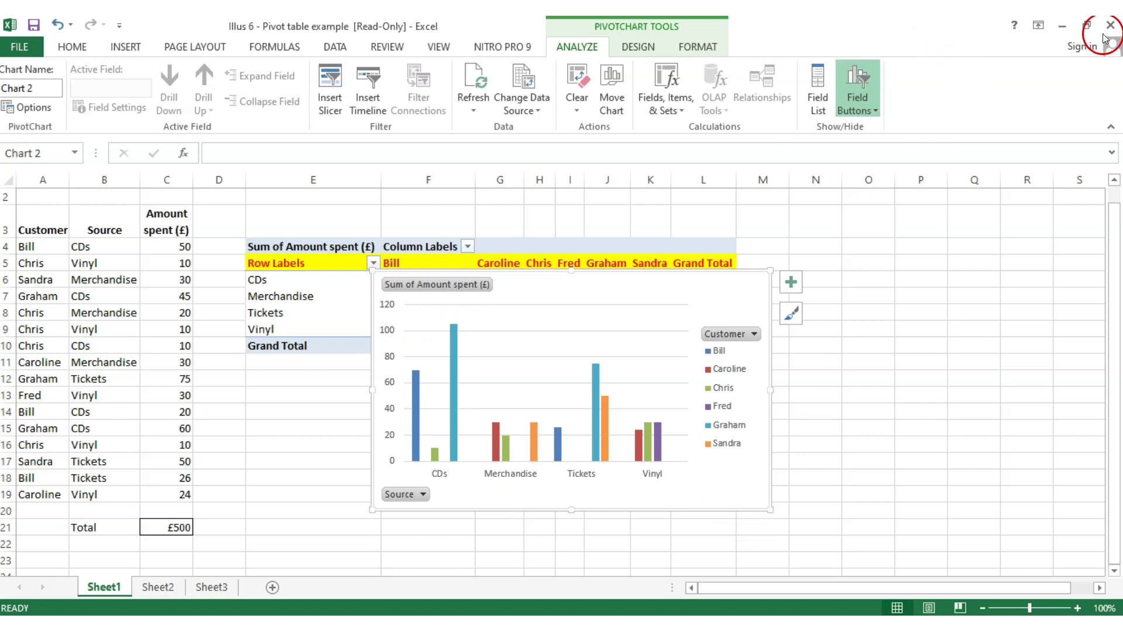
click(1086, 24)
scroll(342, 345, down, 4)
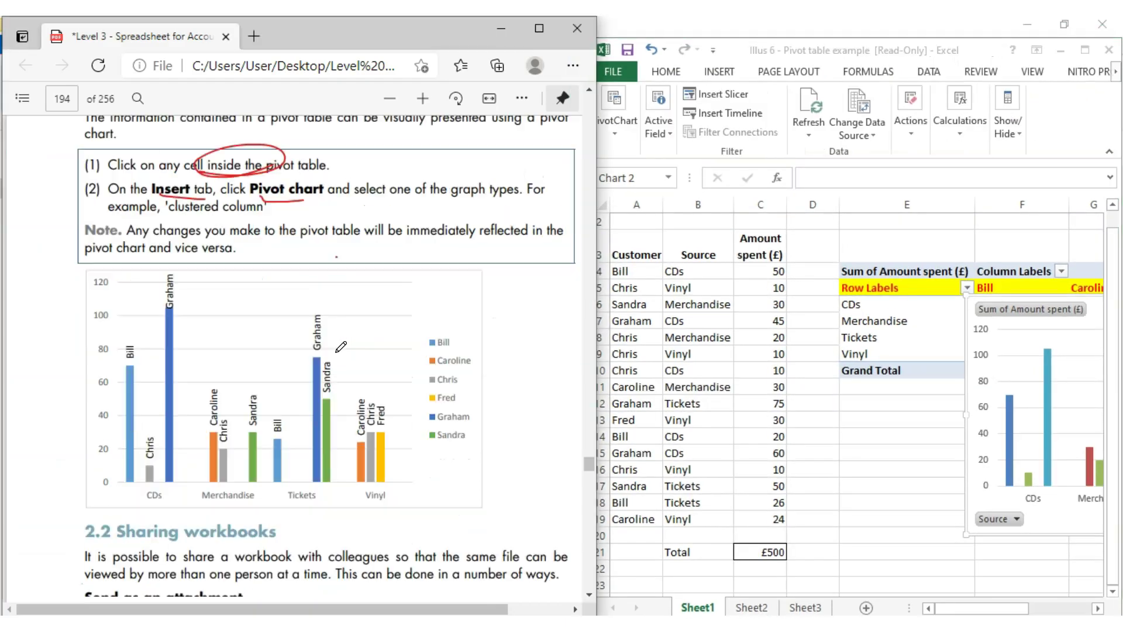